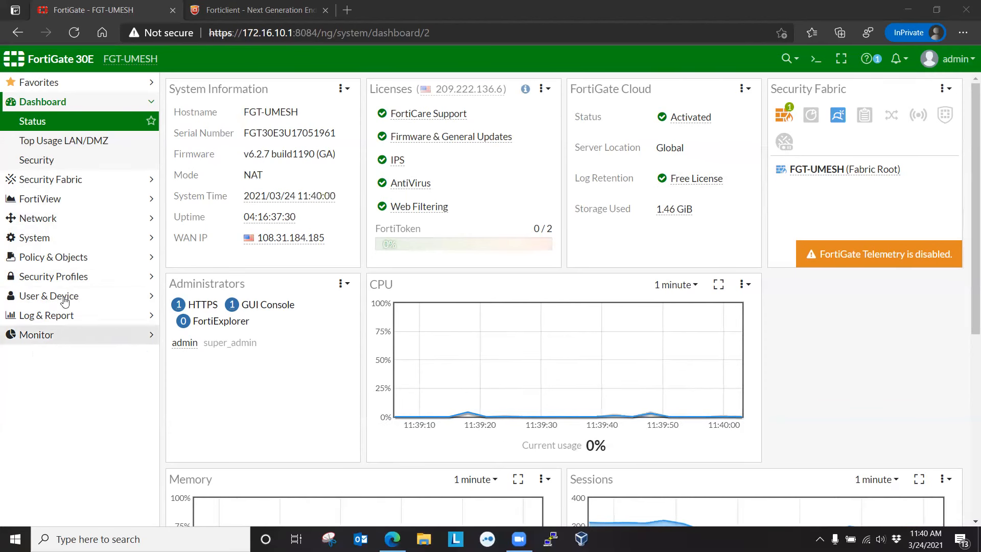
- Enable VPN among the core features in the system's Feature Visibility settings and apply the change
click(54, 238)
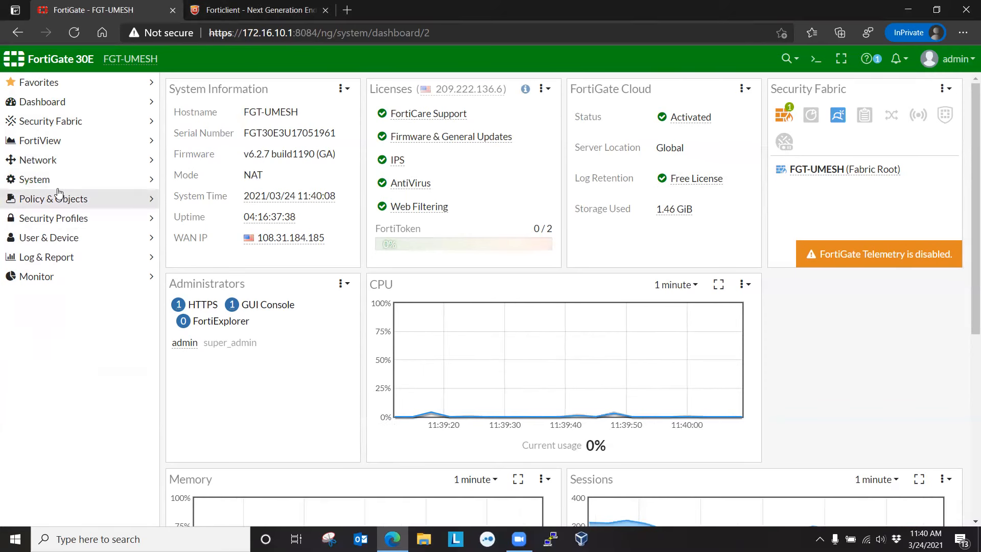
click(55, 180)
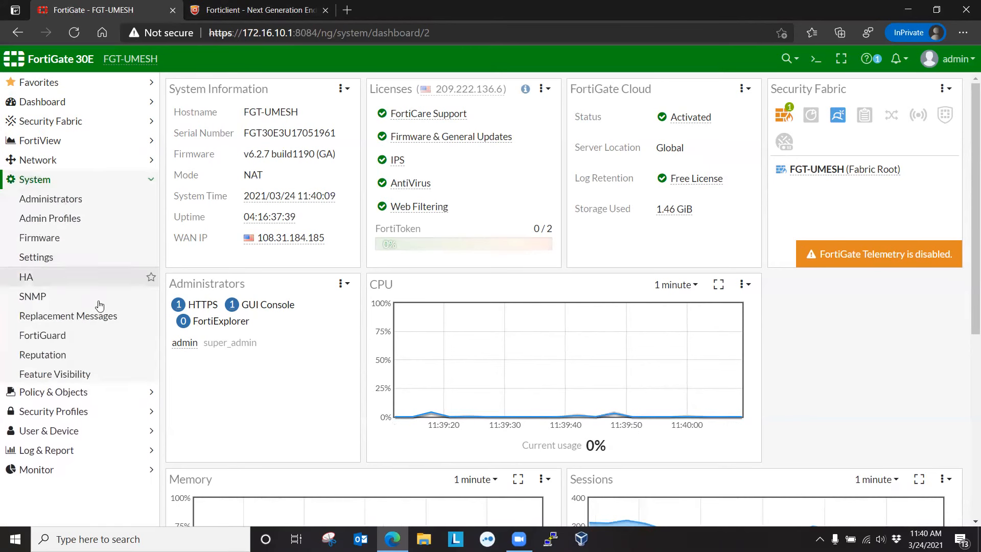
click(56, 376)
click(183, 220)
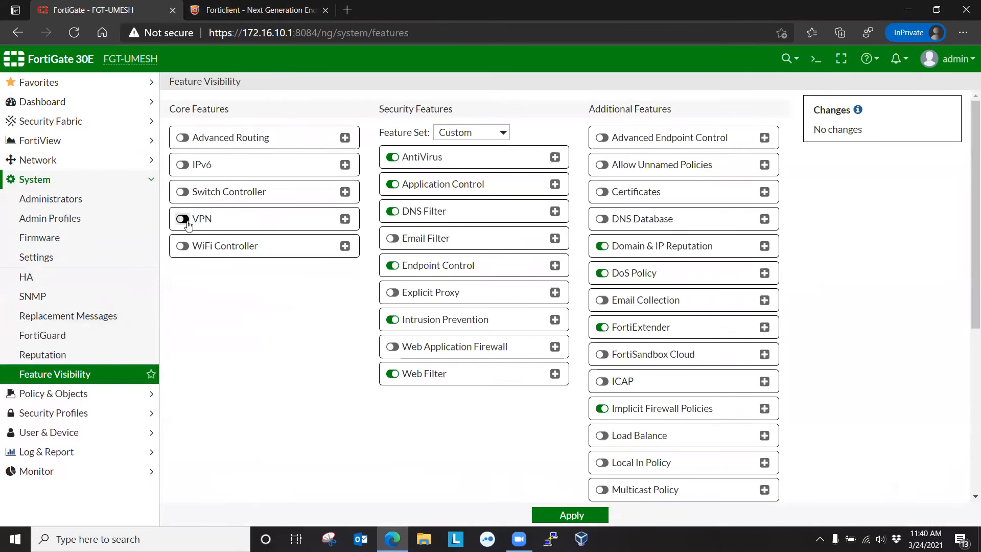
click(571, 516)
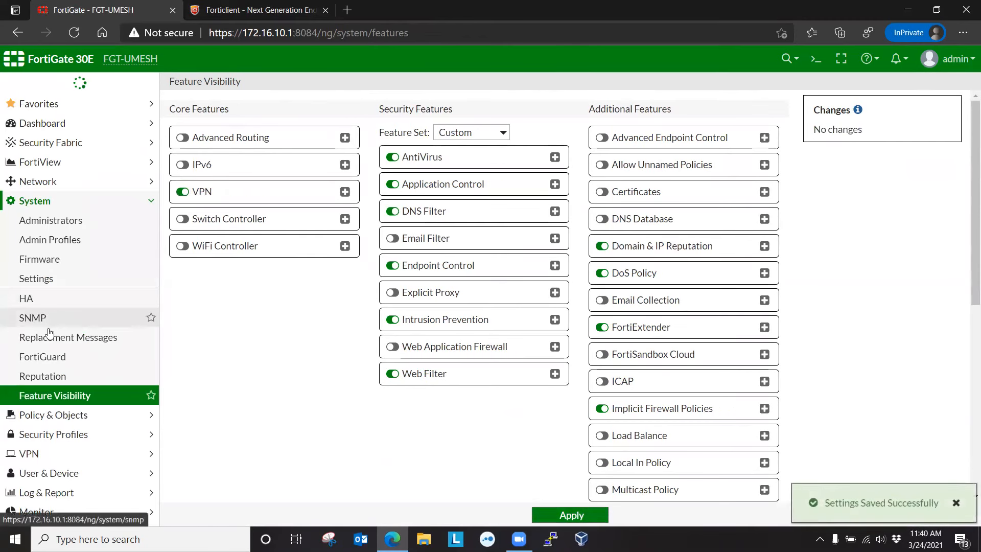
click(151, 180)
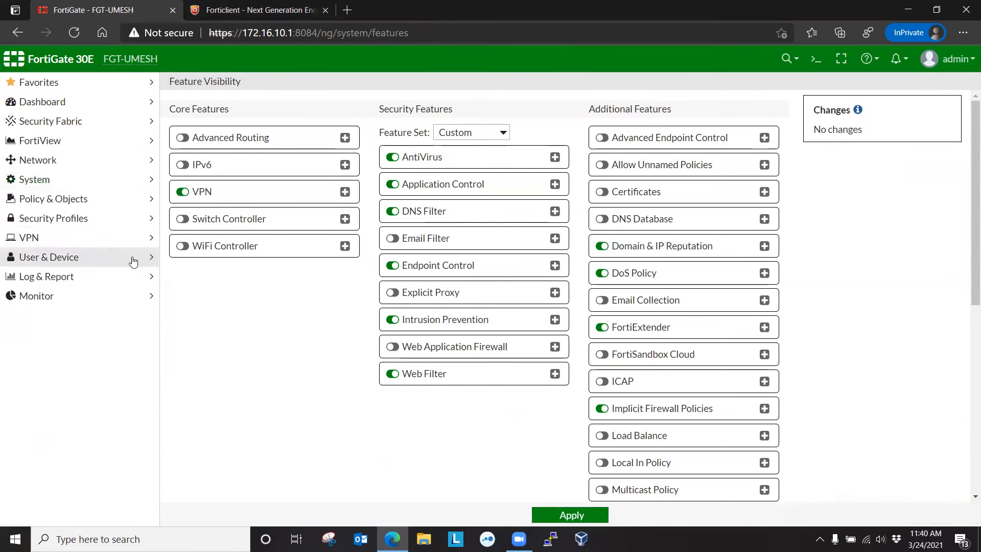
click(47, 238)
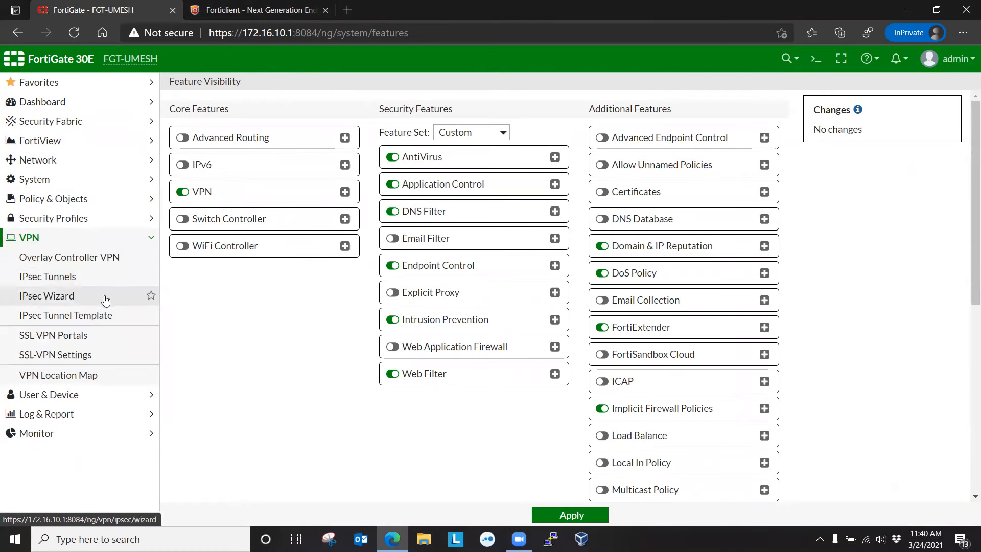
click(149, 239)
- Create a Firewall-type user group named VPN_Users without members
click(62, 257)
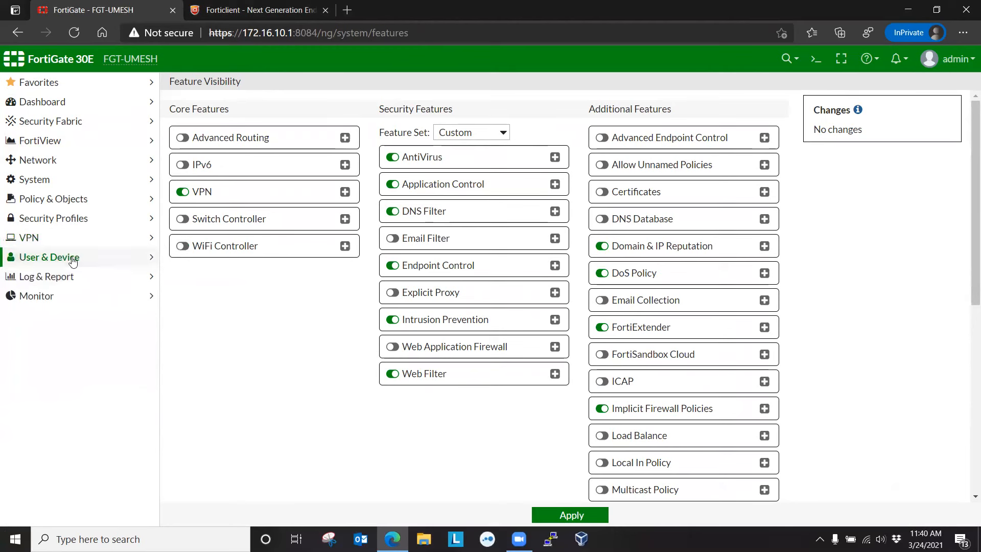
click(65, 302)
click(208, 86)
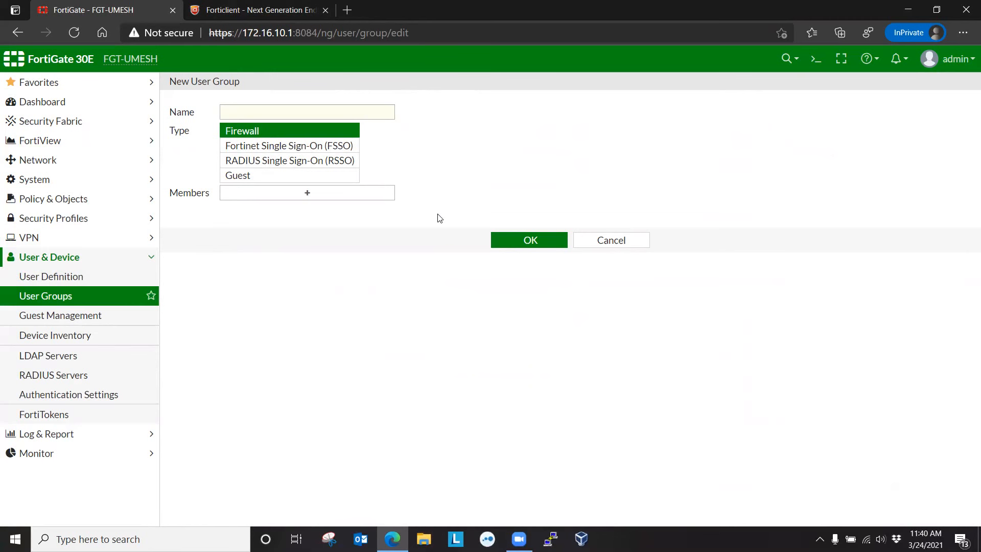
click(314, 113)
text(VPN_Users)
click(528, 244)
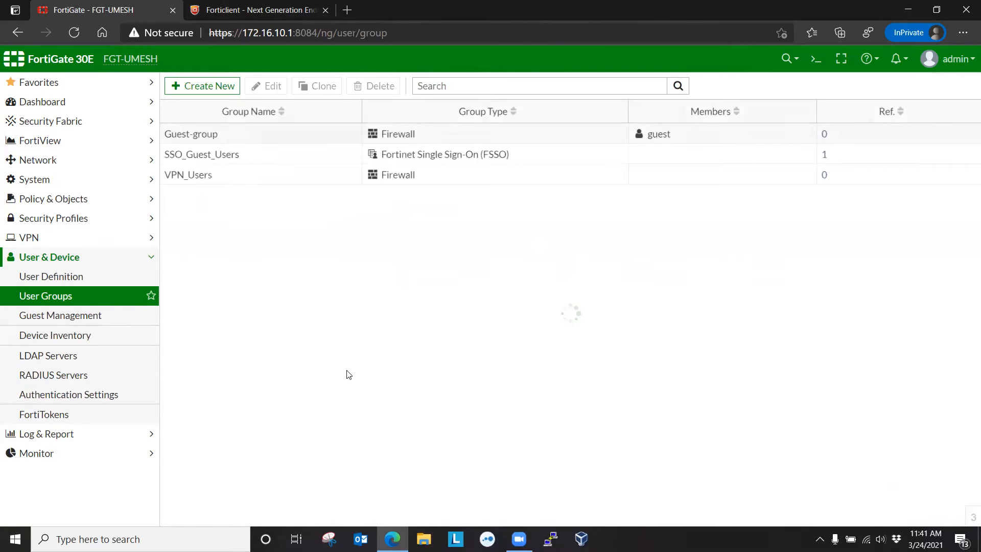
- Start a new local user definition with username demovpn, enter the account password, and fill in the contact's e-mail
click(46, 278)
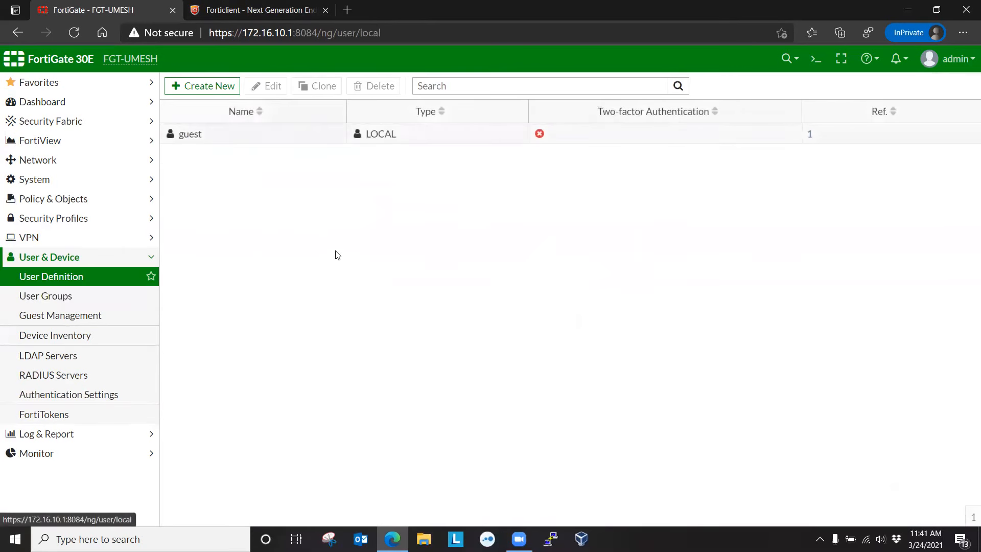
click(219, 86)
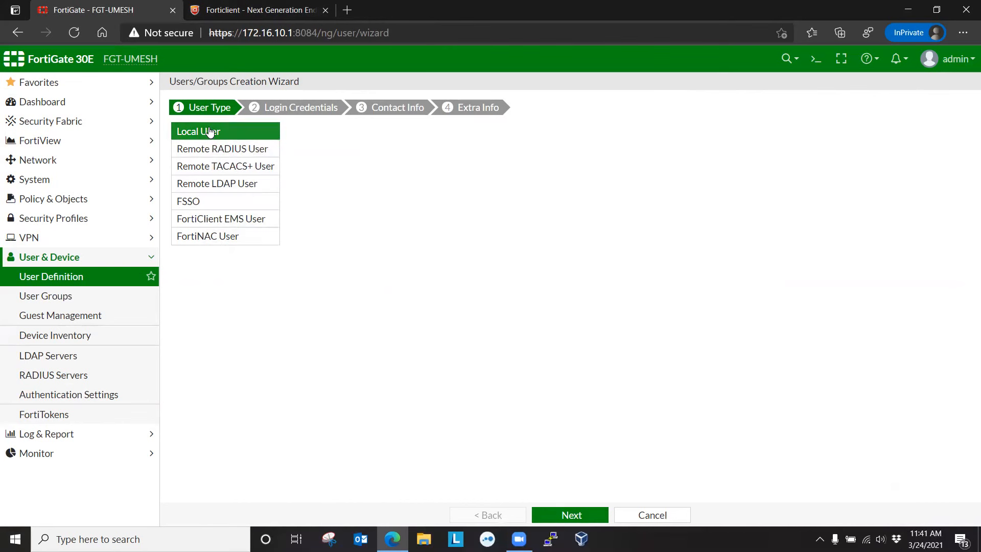
click(570, 514)
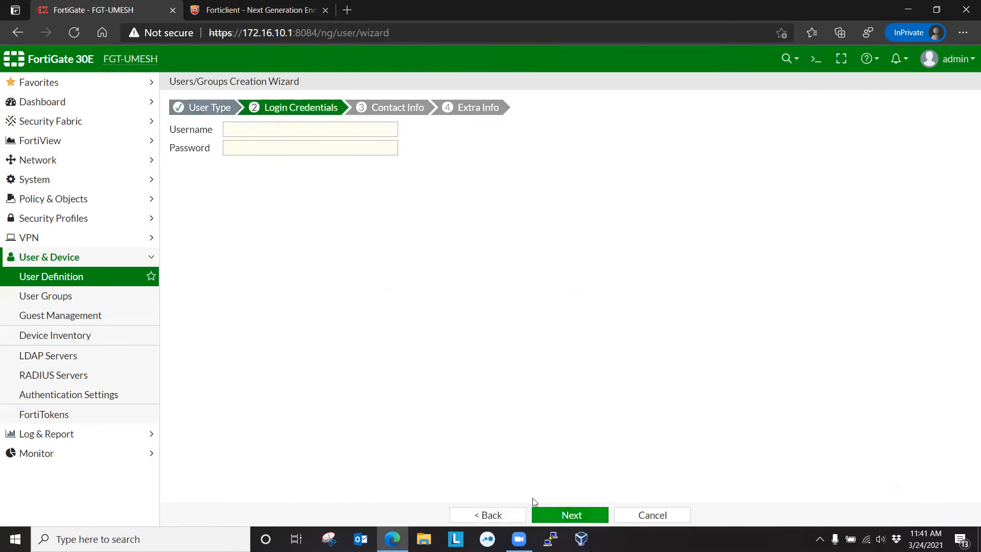
click(260, 146)
text(fo)
text(•••••••••••)
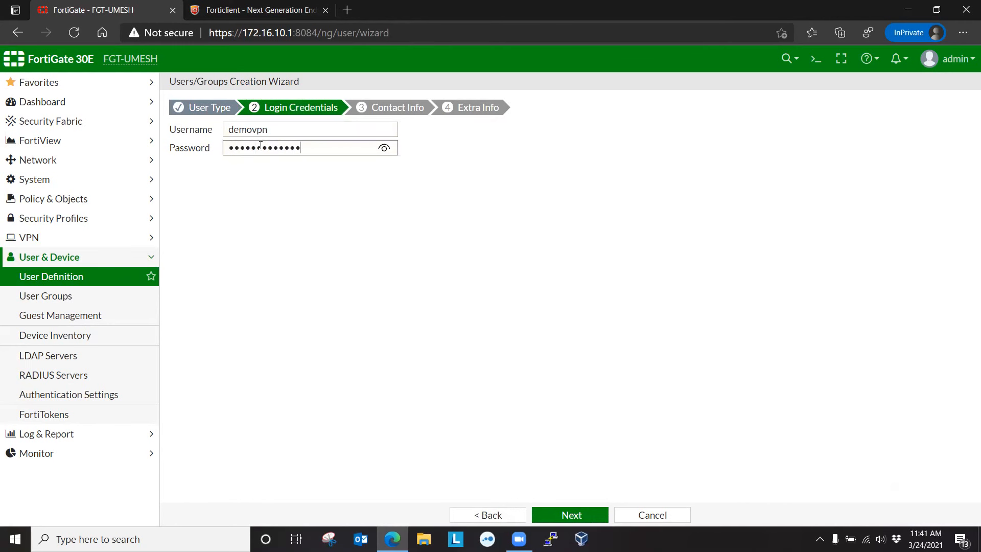
click(577, 519)
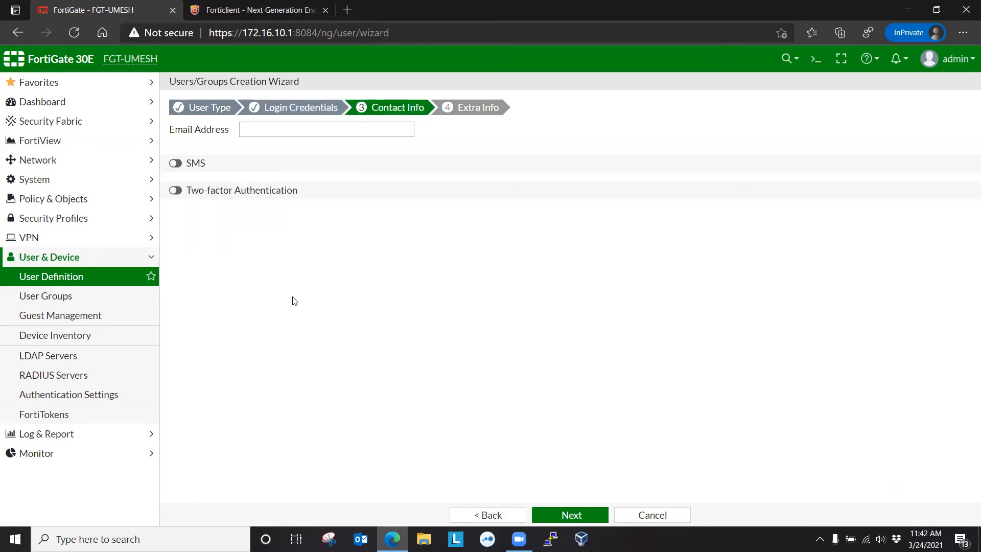
key(ctrl+v)
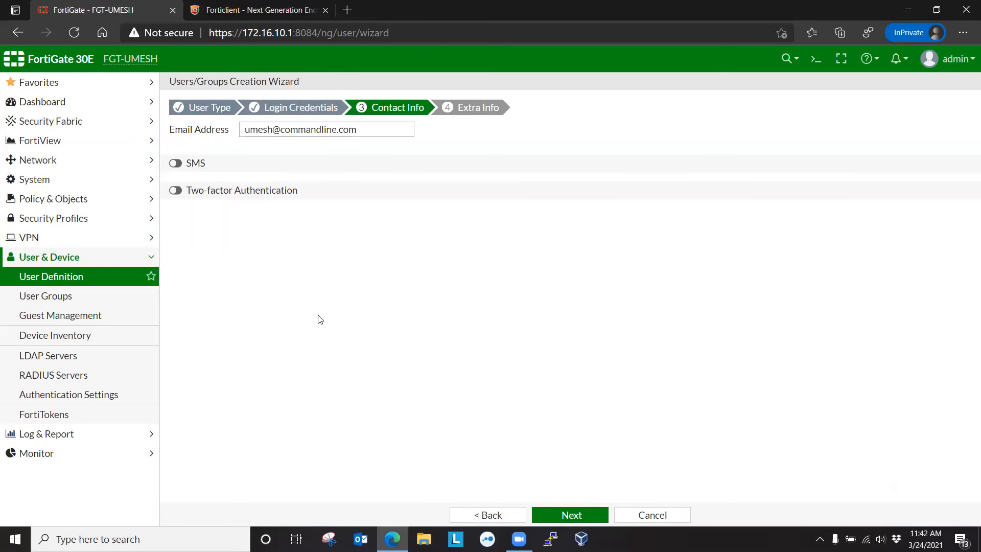
click(177, 164)
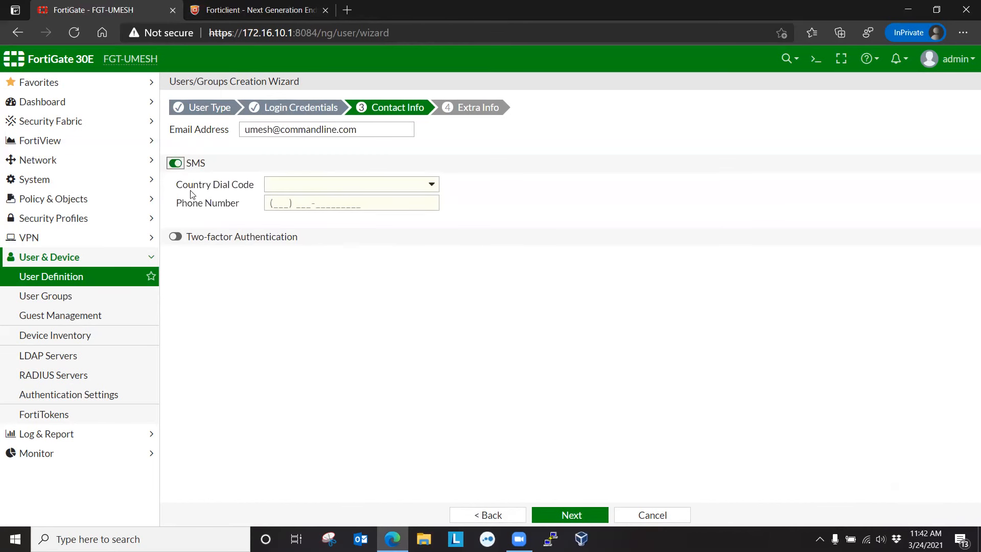
click(177, 237)
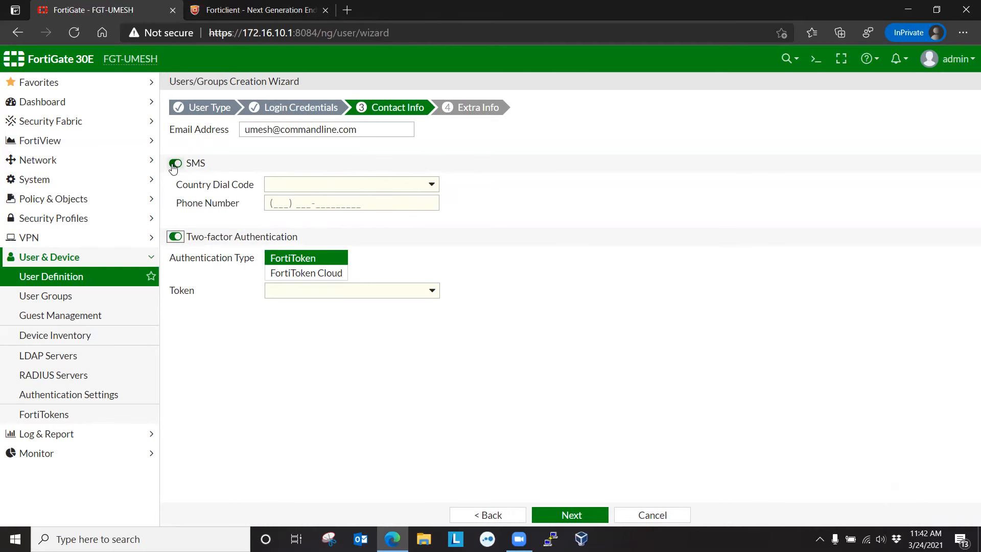
click(174, 237)
click(175, 163)
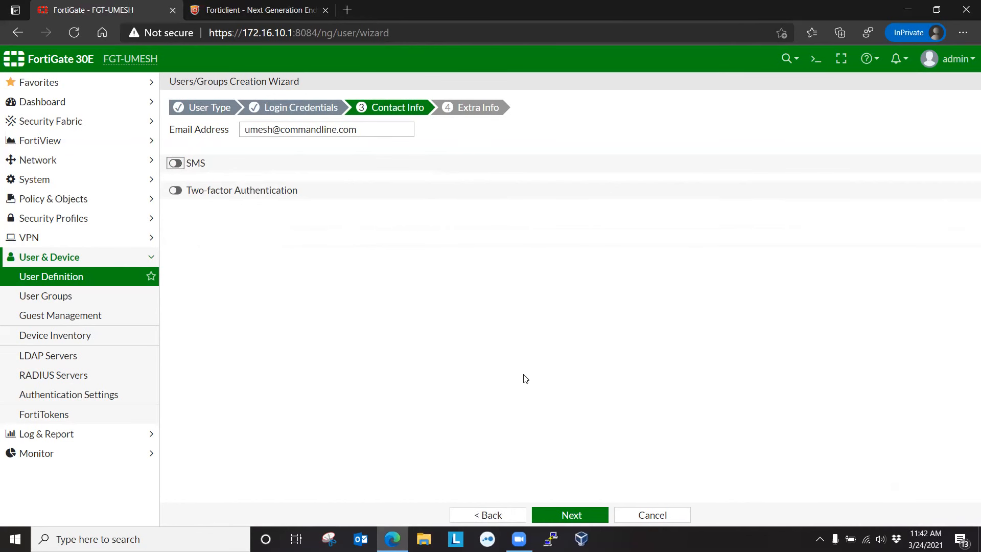
- Assign the new local user to the VPN_Users group and submit the account
click(570, 516)
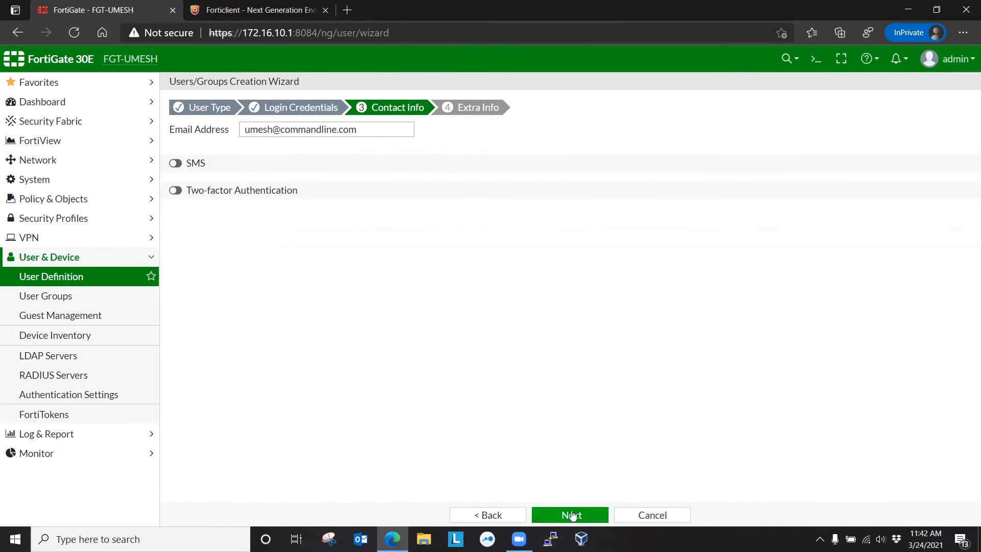
click(253, 148)
click(354, 151)
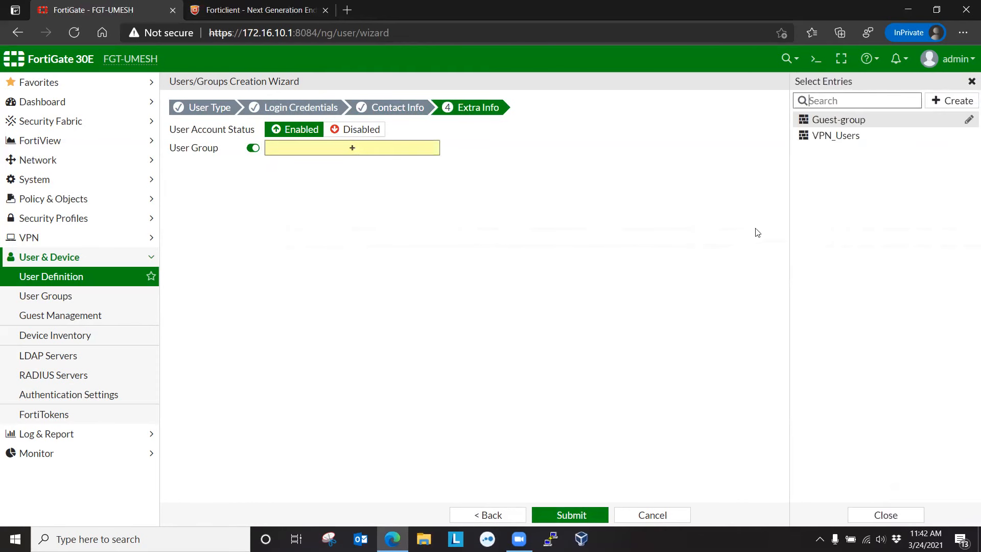
click(837, 136)
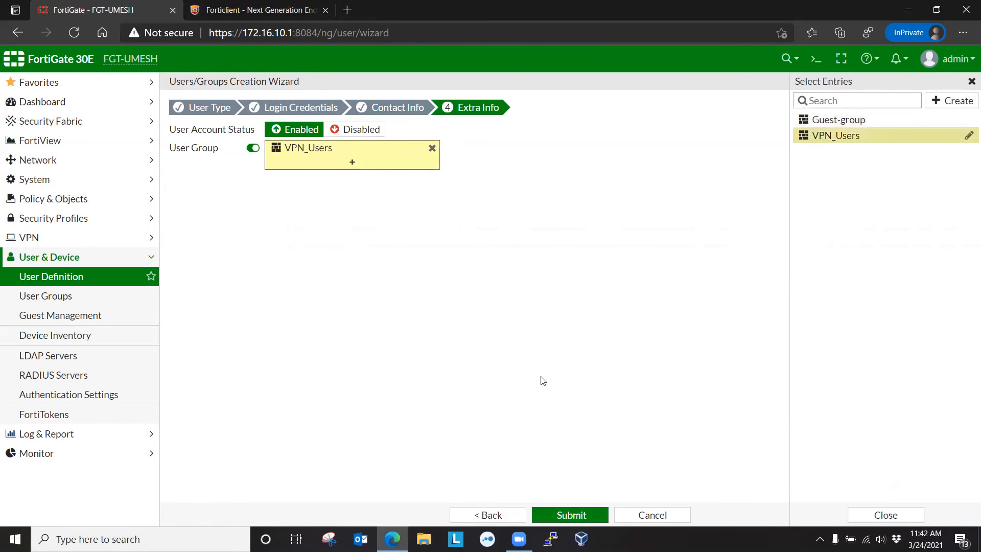
click(547, 389)
click(568, 517)
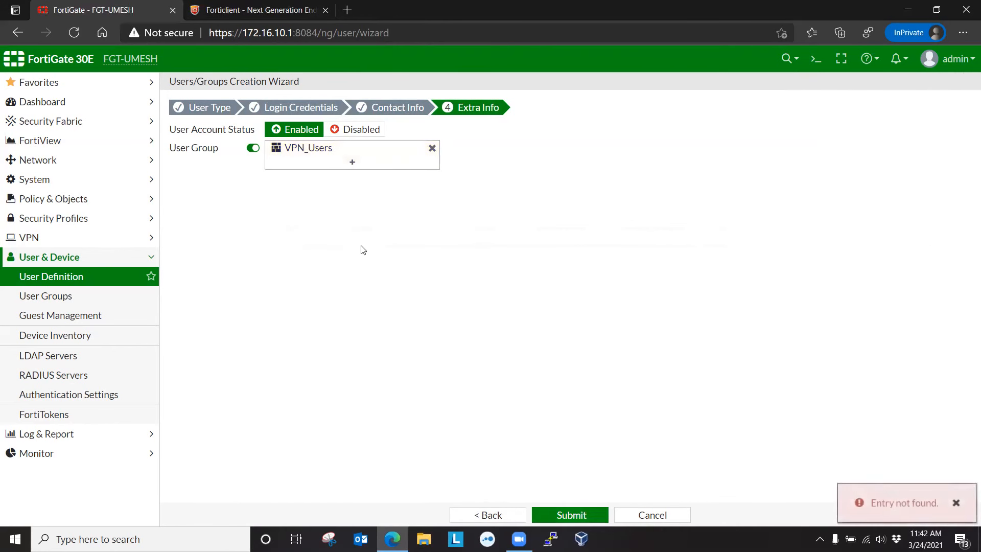
click(568, 516)
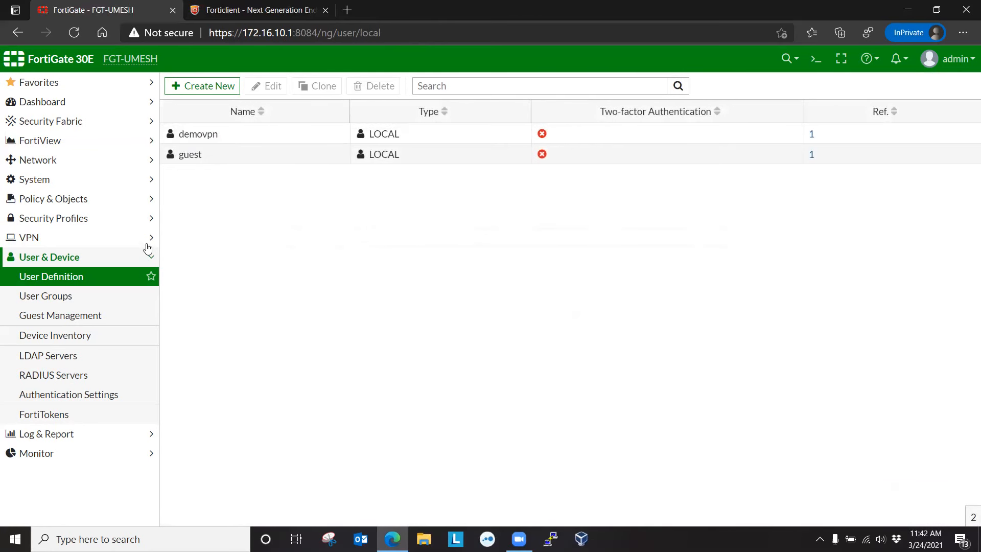
- Start an IPsec VPN in the wizard named VPN_Demo with the Remote Access template for client-based FortiClient devices, and continue to authentication
click(97, 243)
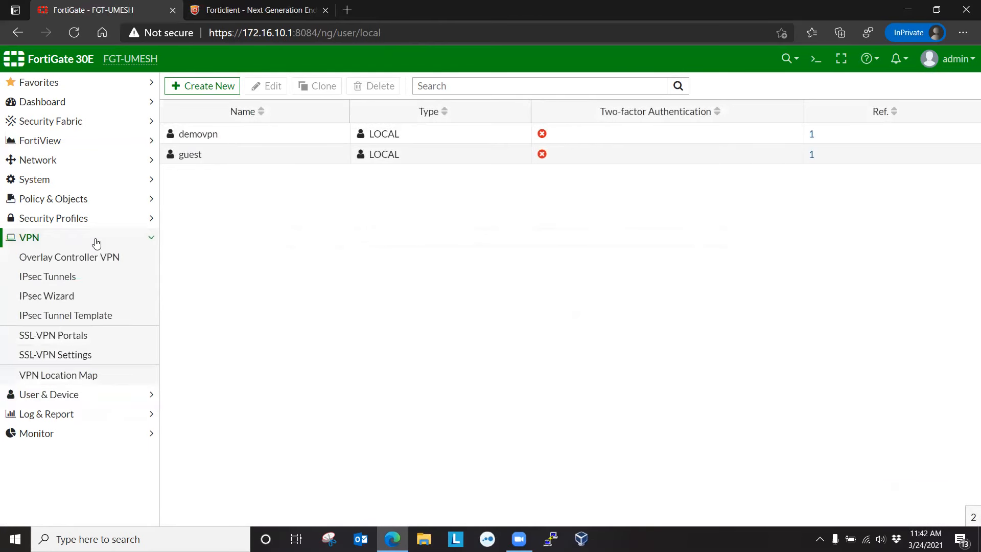
click(68, 276)
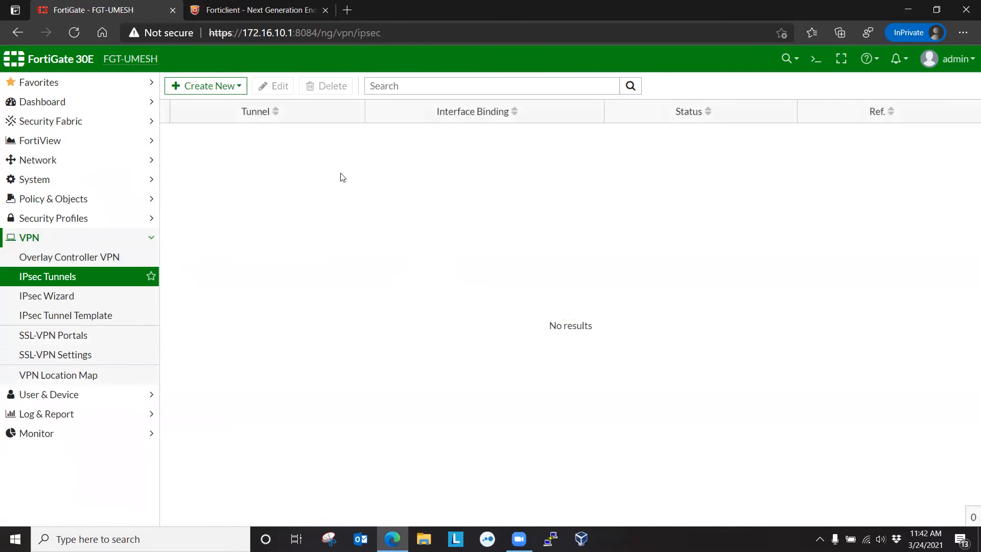
click(67, 295)
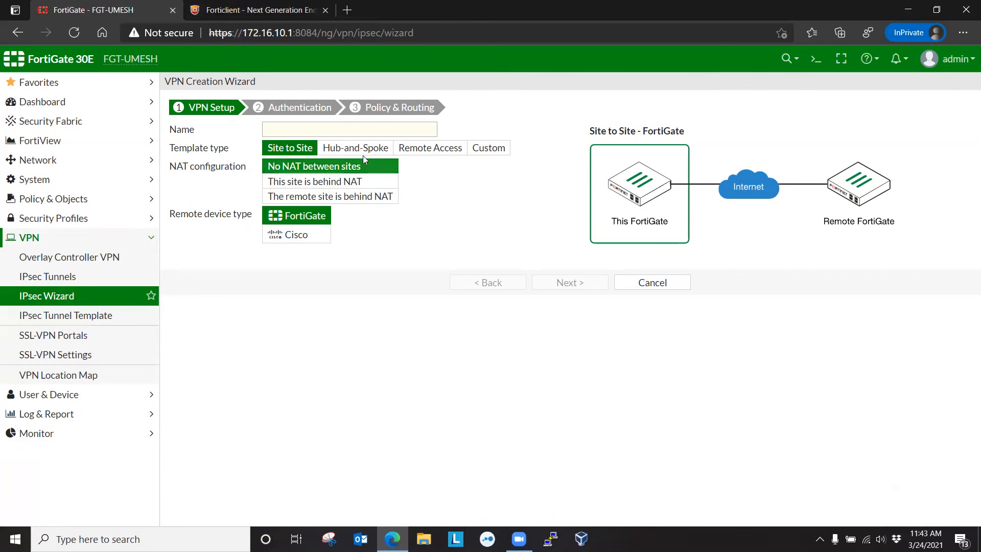
text(VPN_Demo)
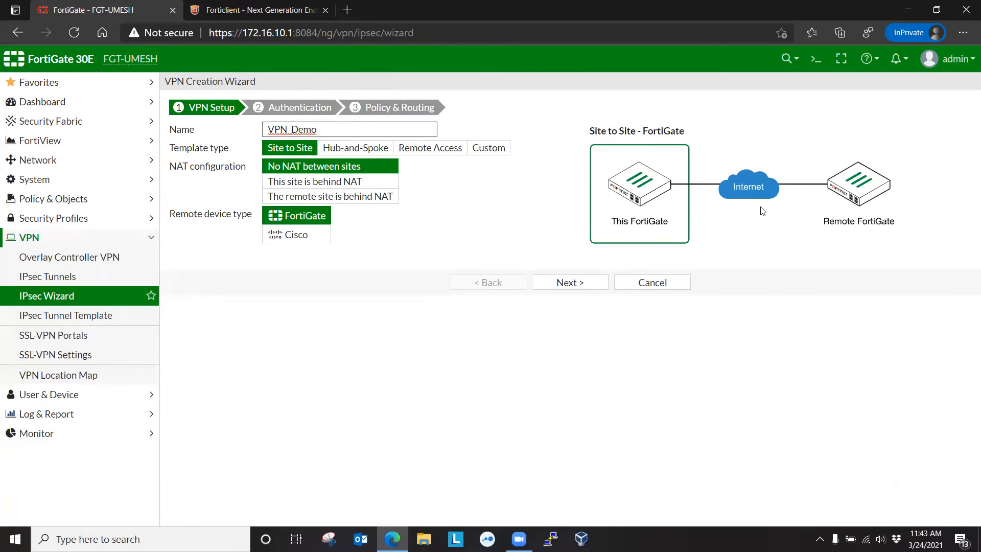
click(364, 148)
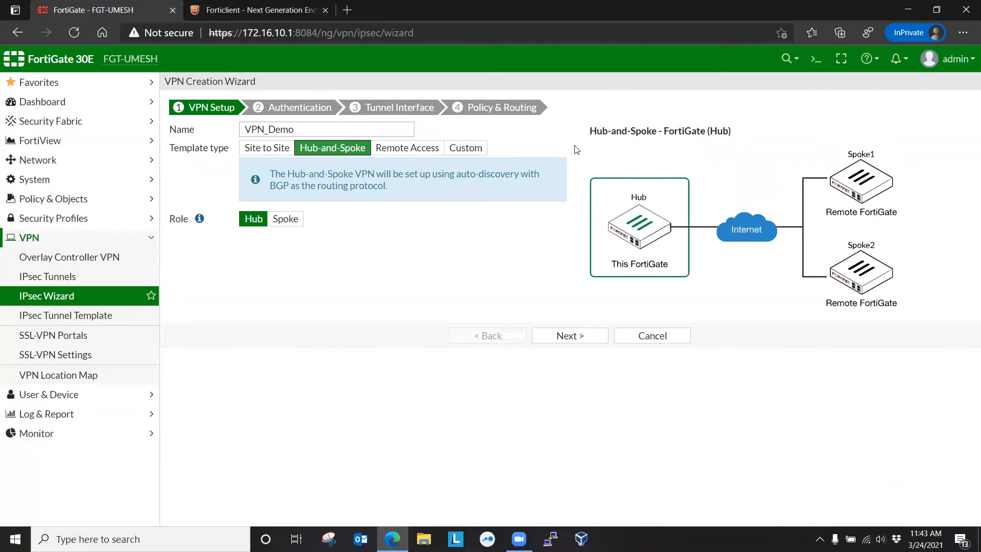
click(435, 148)
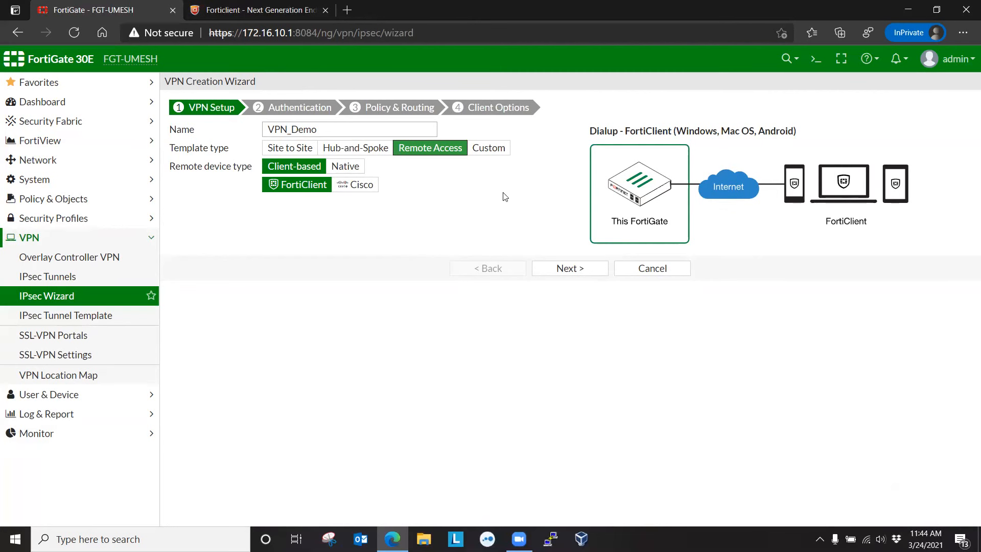
click(576, 273)
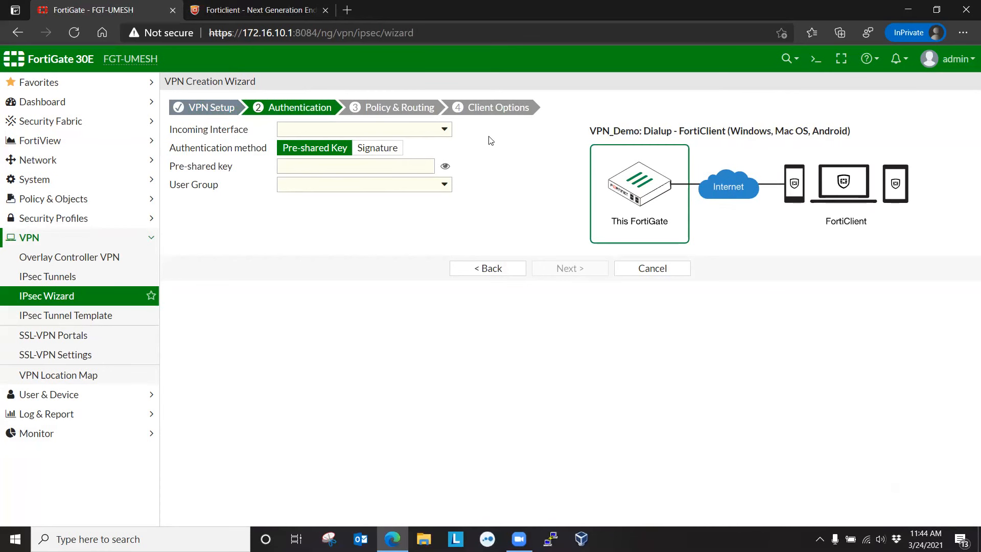
- Set the VPN's incoming interface to FiOS (wan), enter the pre-shared key, and select VPN_Users as the user group
click(445, 132)
click(350, 181)
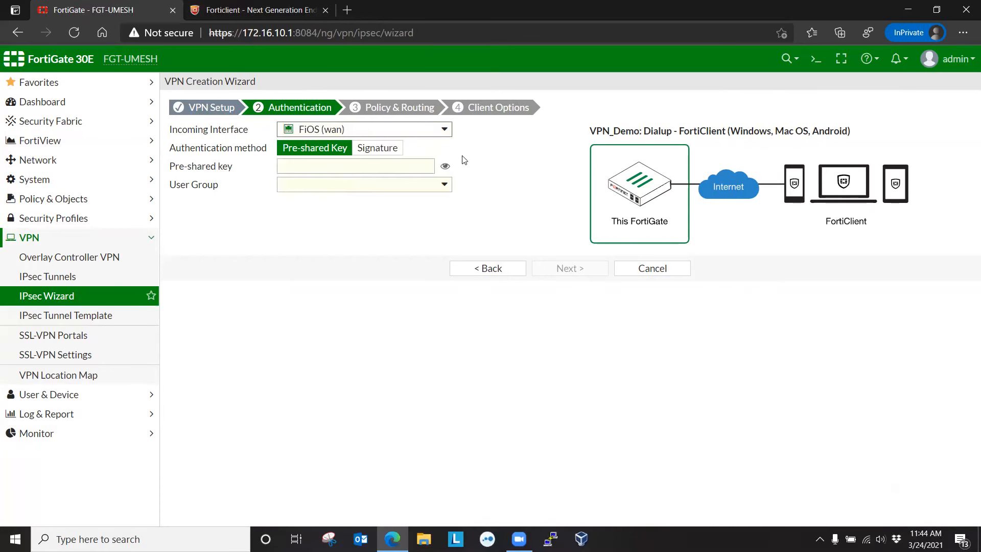
click(307, 160)
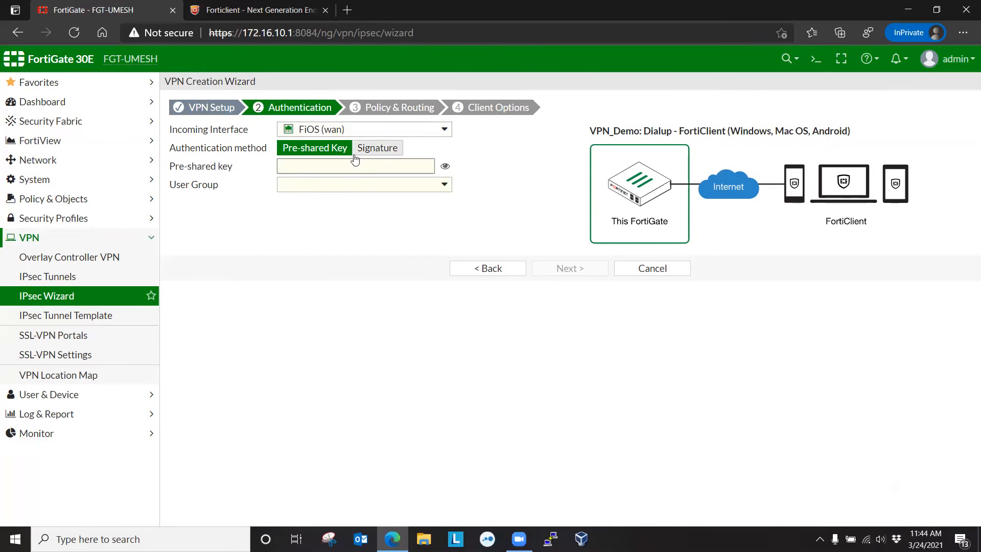
text(•••••••)
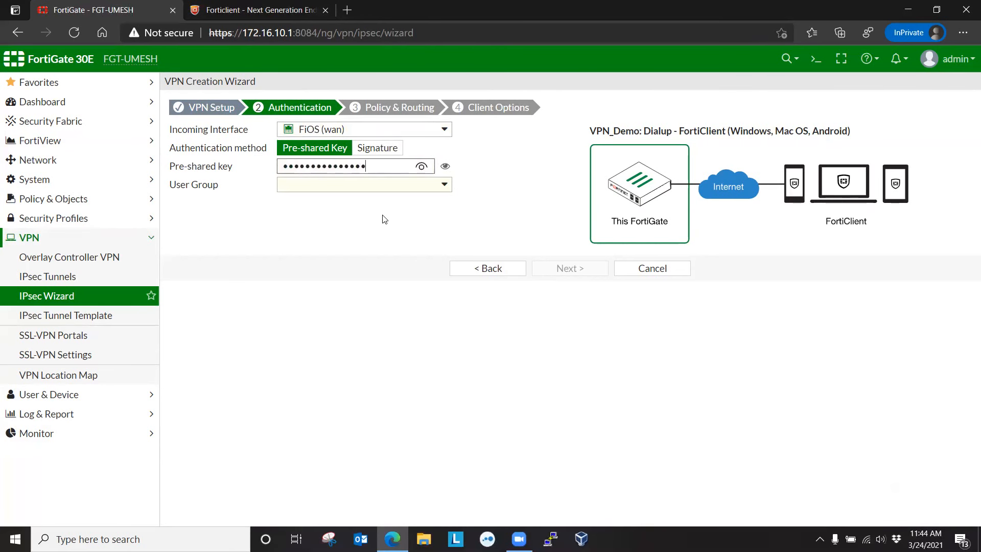
click(381, 186)
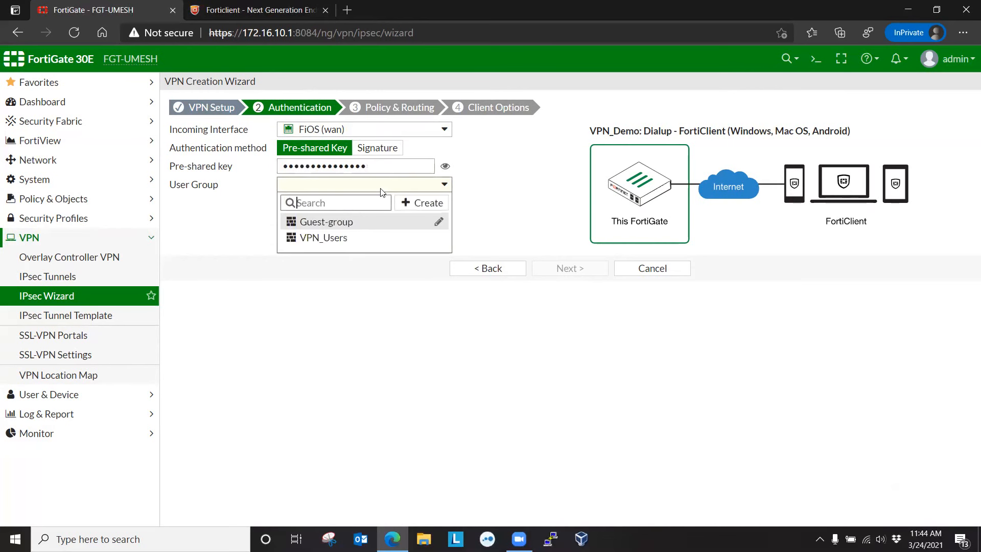
click(331, 237)
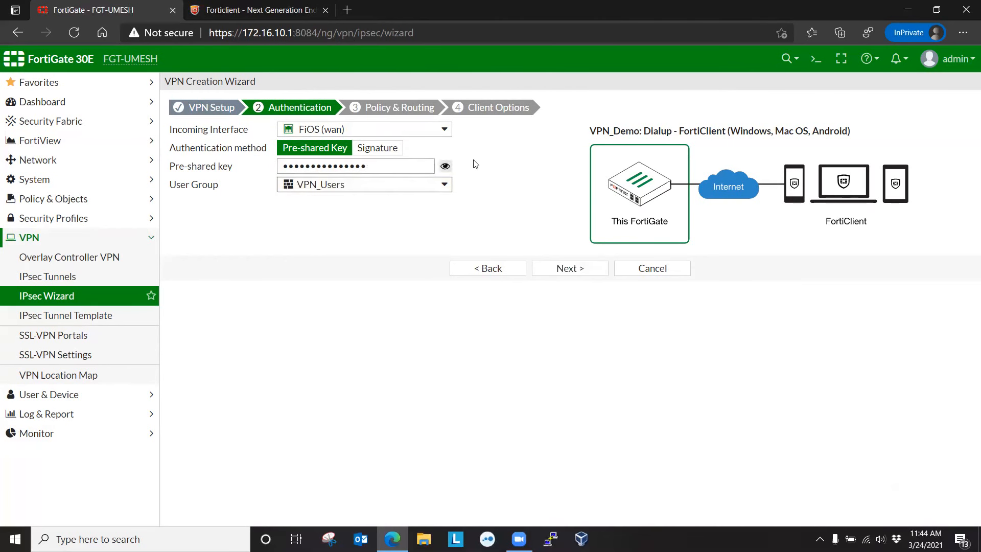
- Continue to policy and routing, set the local interface to LAN (lan), and choose Local_LAN as the local address
click(581, 275)
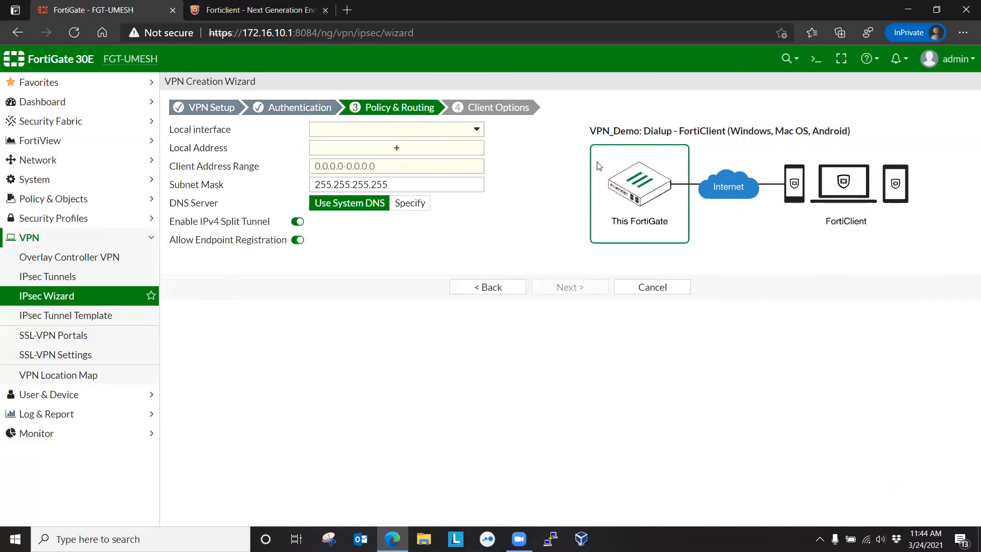
click(480, 130)
click(483, 140)
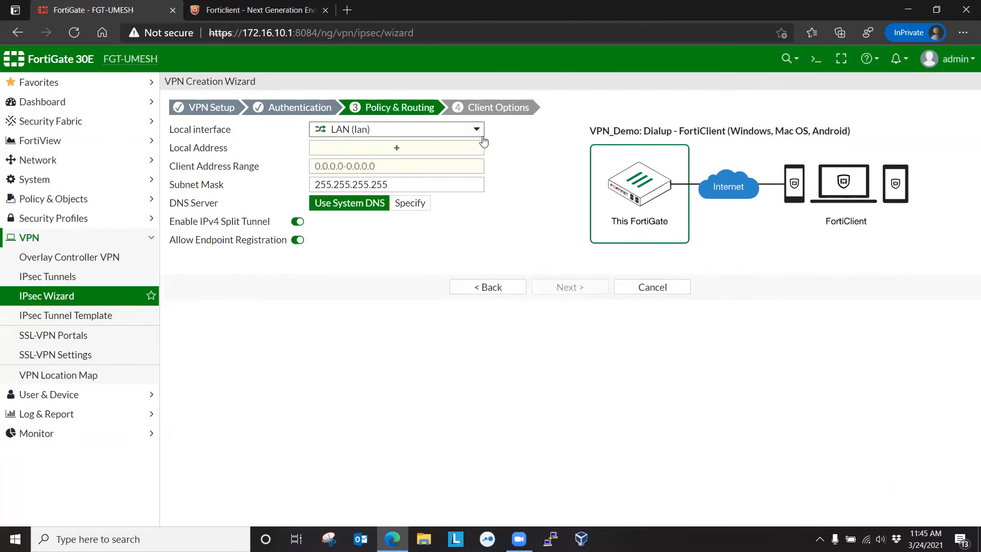
click(405, 151)
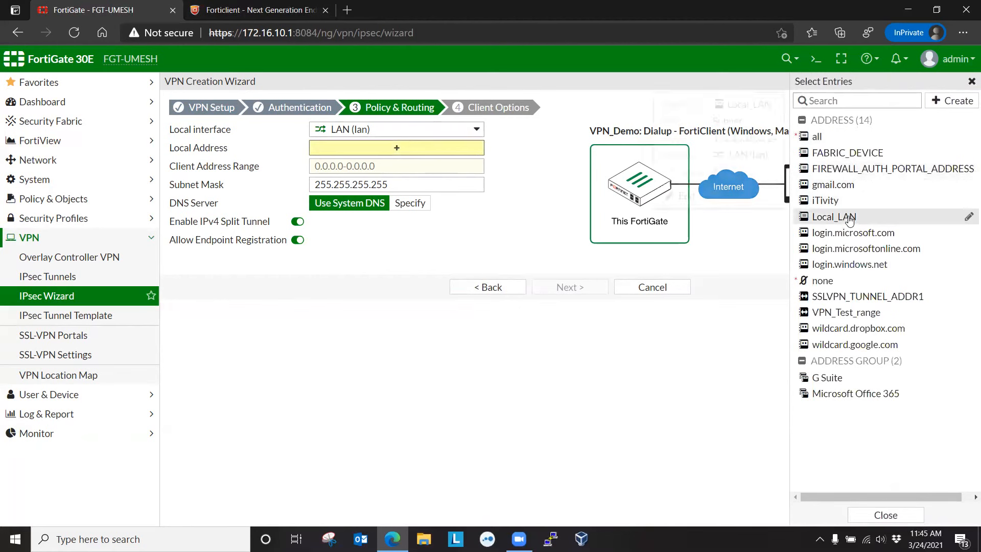
click(850, 219)
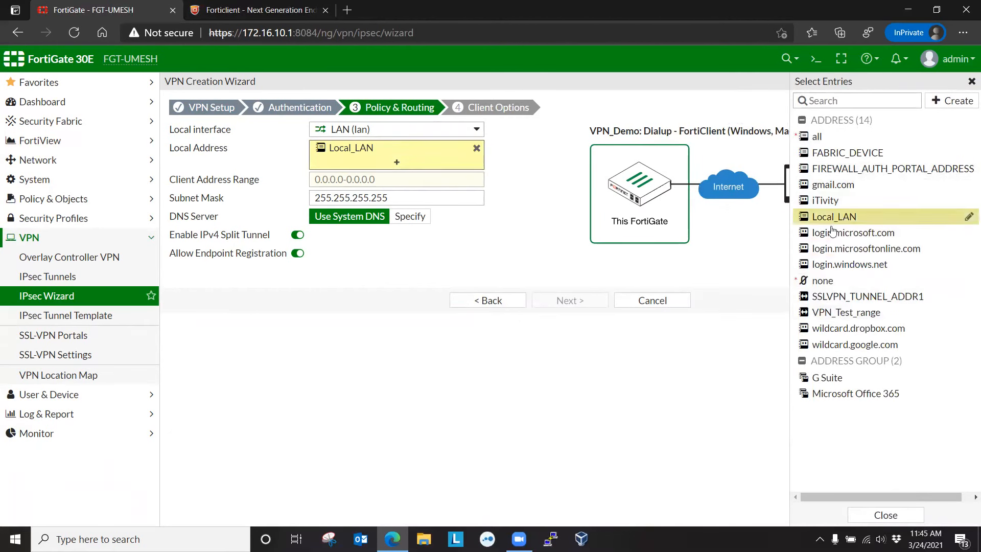
click(886, 515)
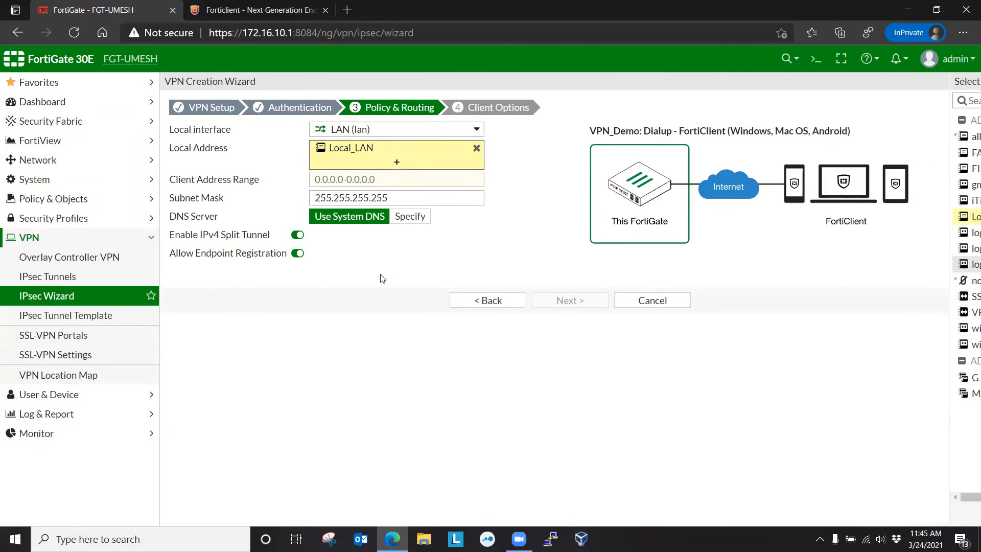
- Set the VPN's client address range to 10.10.12.10-10.10.12.20 and continue to the client options
click(321, 179)
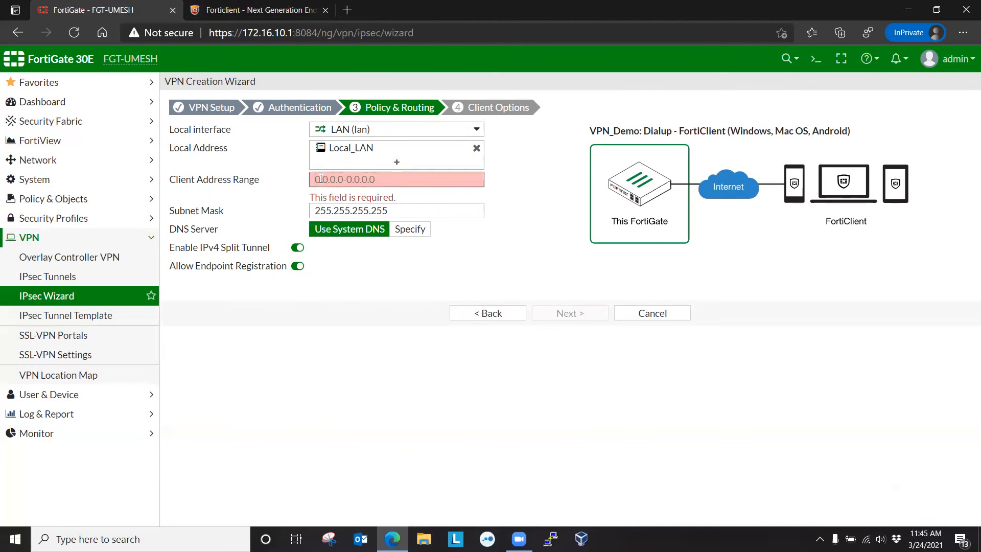
text(10.10.12.10-10.10.1)
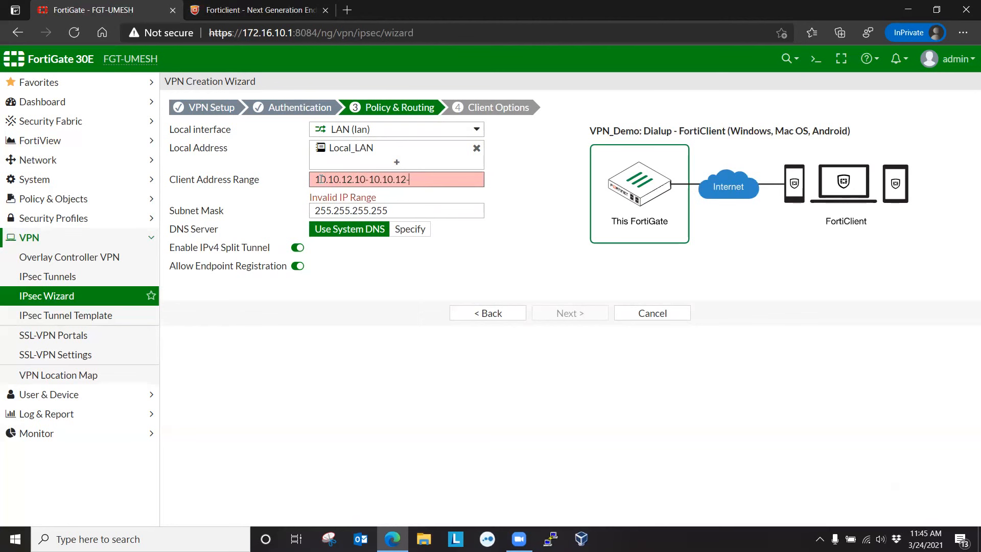
text(2.20)
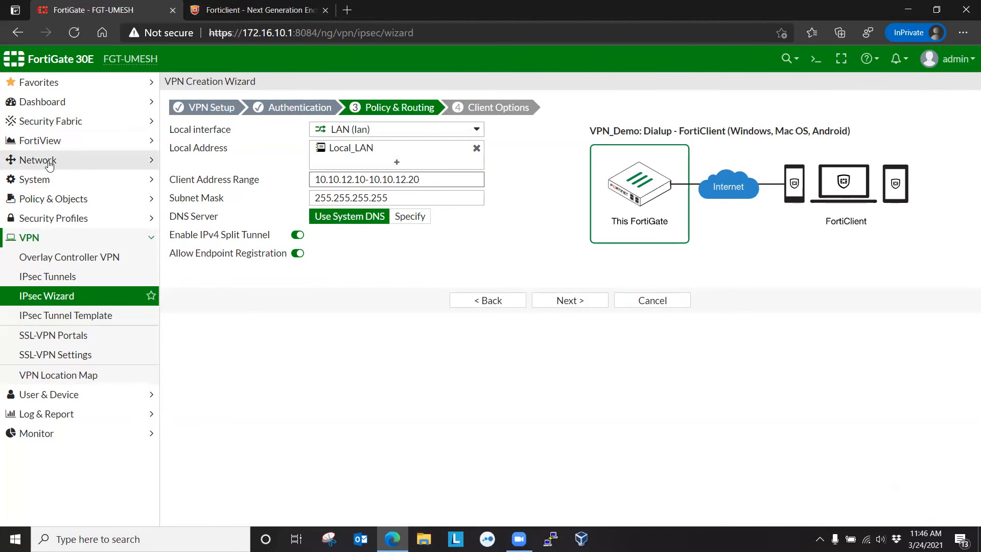
click(573, 300)
- Toggle the Always Up (Keep Alive) and Auto Connect client options, and create the VPN
click(278, 167)
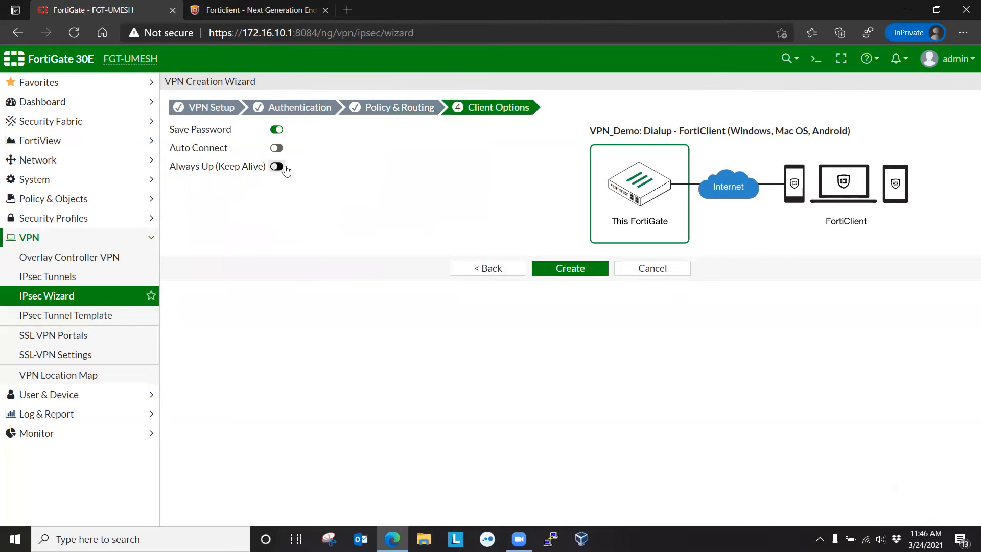
click(277, 148)
click(569, 270)
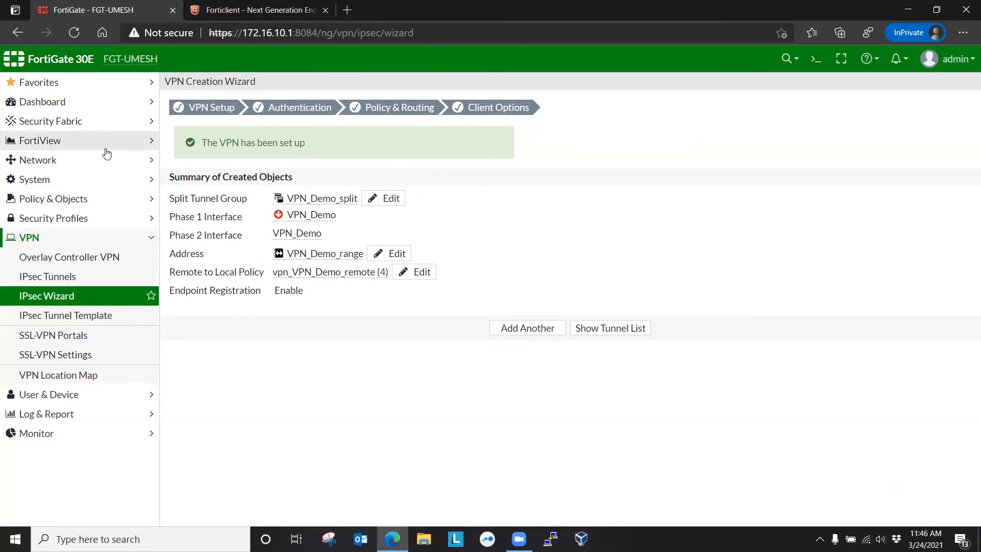
- Examine the IPv4 policy from VPN_Demo to LAN, checking its source range and destination address
click(66, 199)
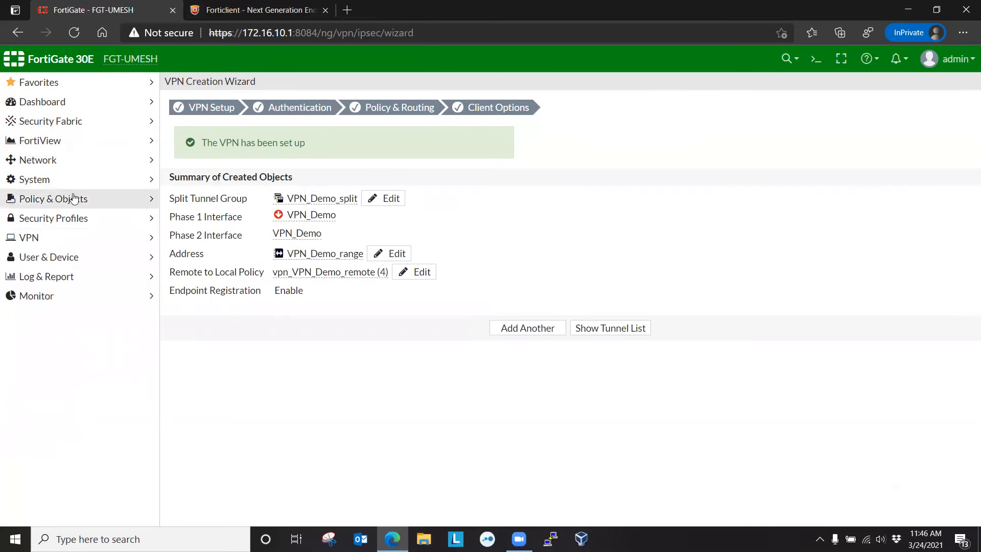
click(73, 223)
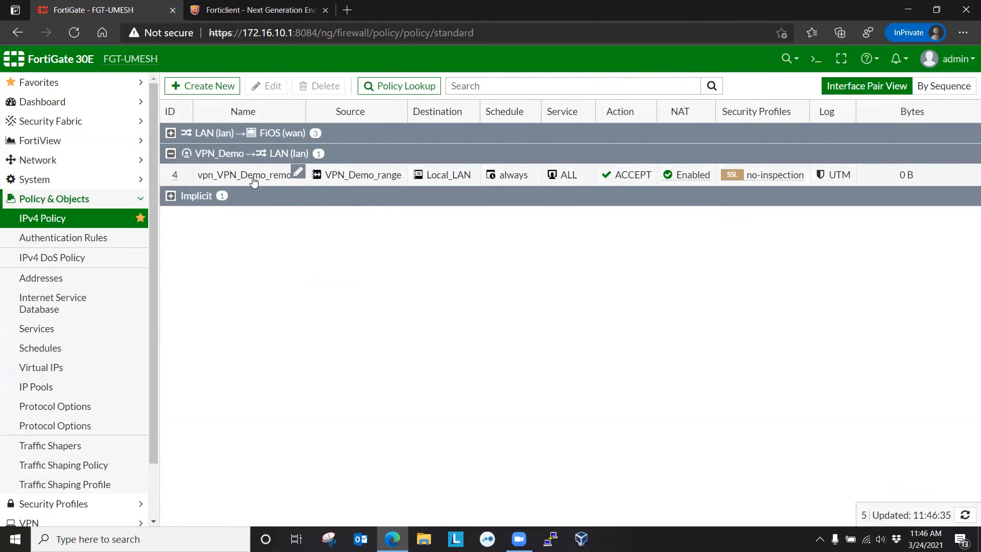
mouse_move(357, 181)
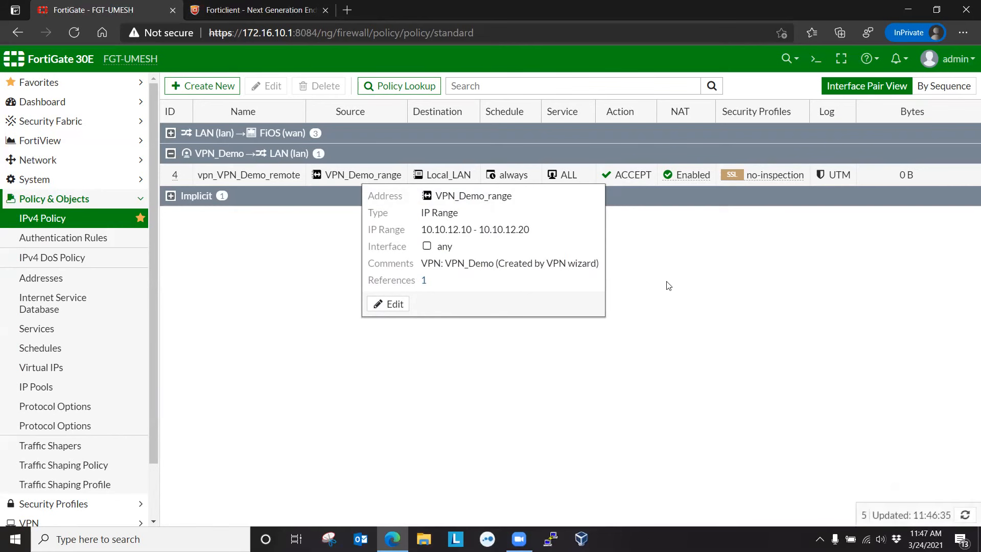
mouse_move(445, 184)
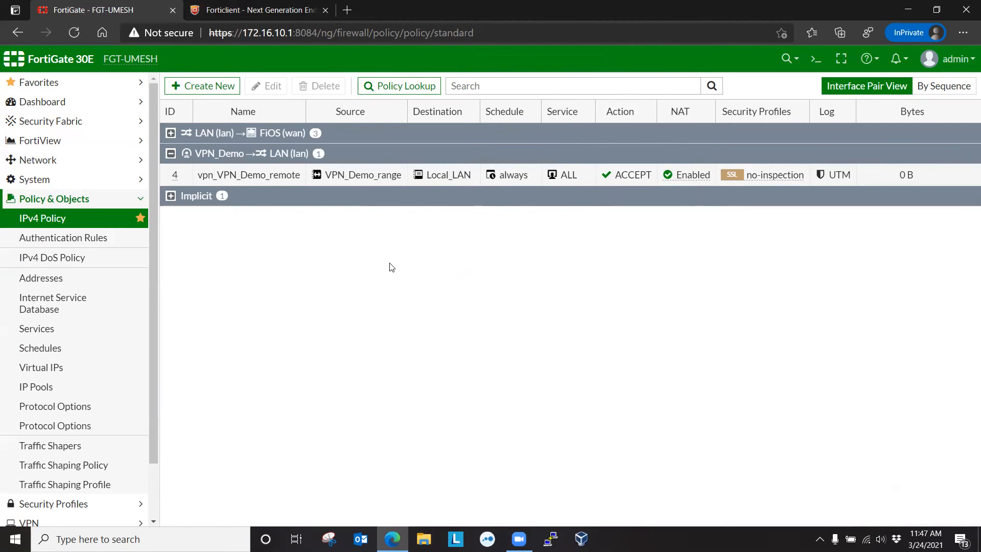
click(170, 154)
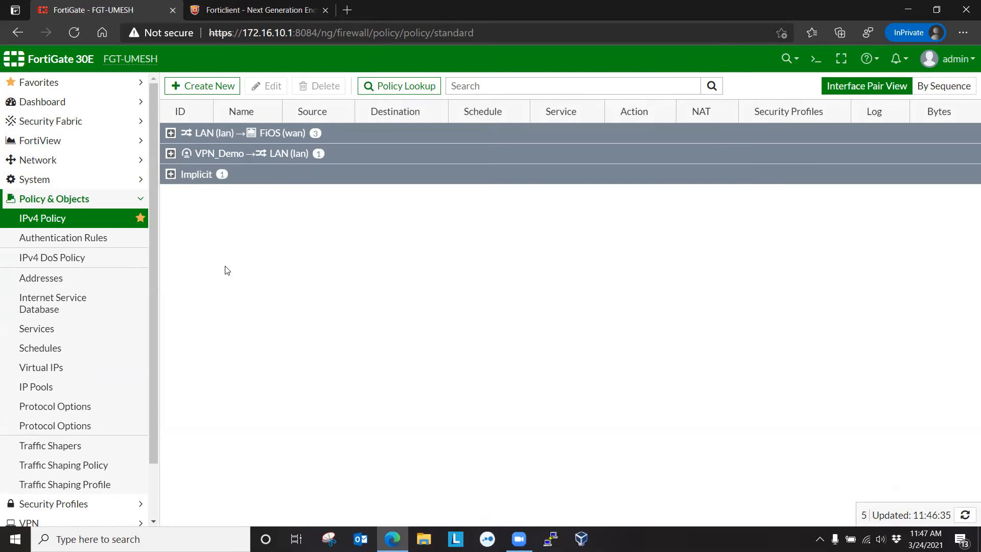
scroll(156, 228, down, 2)
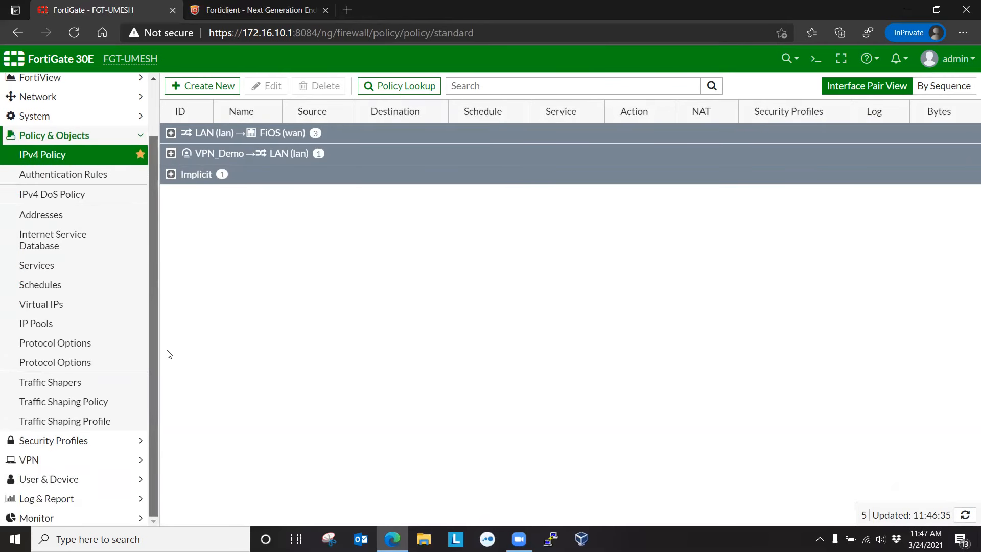
- Switch to the FortiClient website and look up the FortiClient VPN installers on its downloads page
click(268, 14)
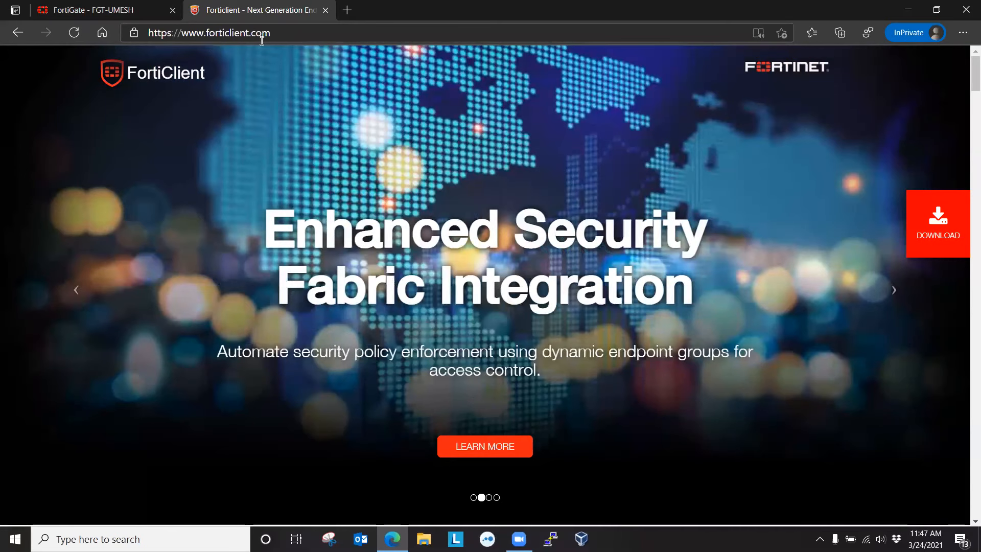
click(939, 224)
scroll(414, 277, down, 4)
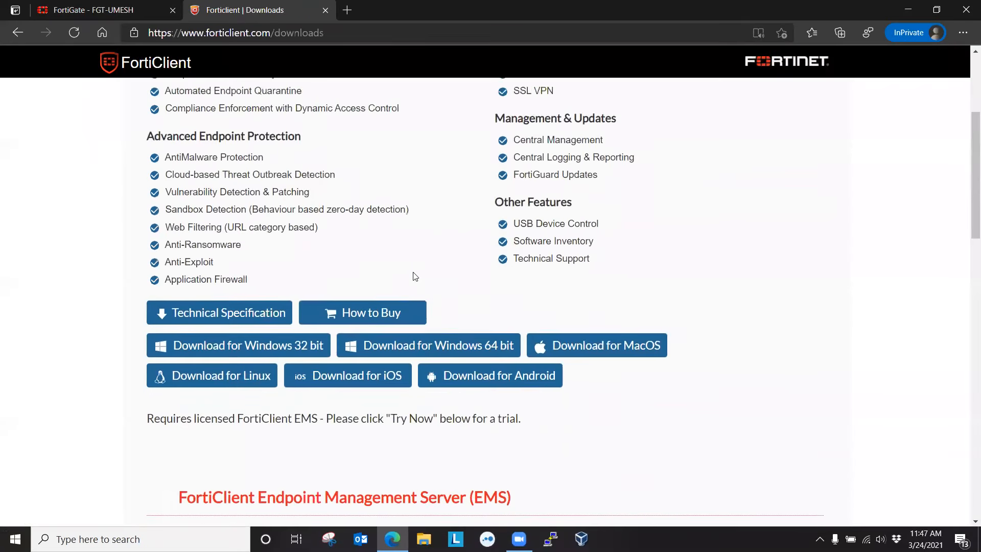
scroll(415, 277, down, 8)
scroll(307, 230, down, 7)
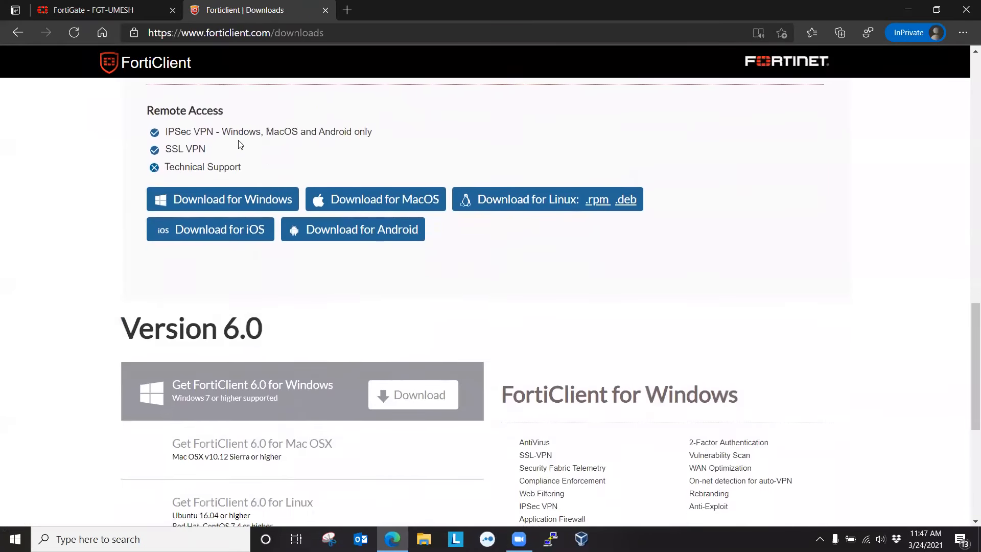
scroll(240, 145, up, 1)
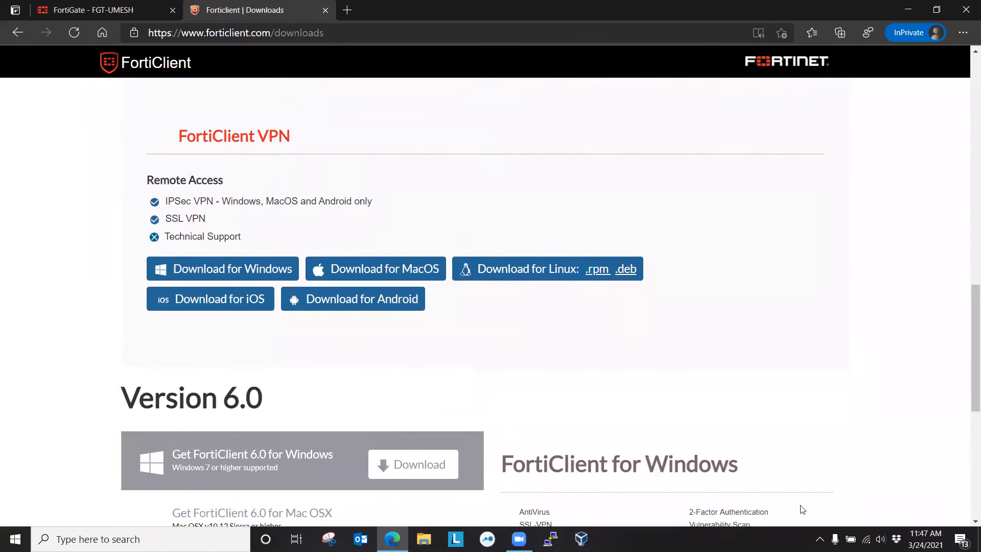
- Open the FortiClient console and start a new VPN connection of type IPsec VPN
click(819, 539)
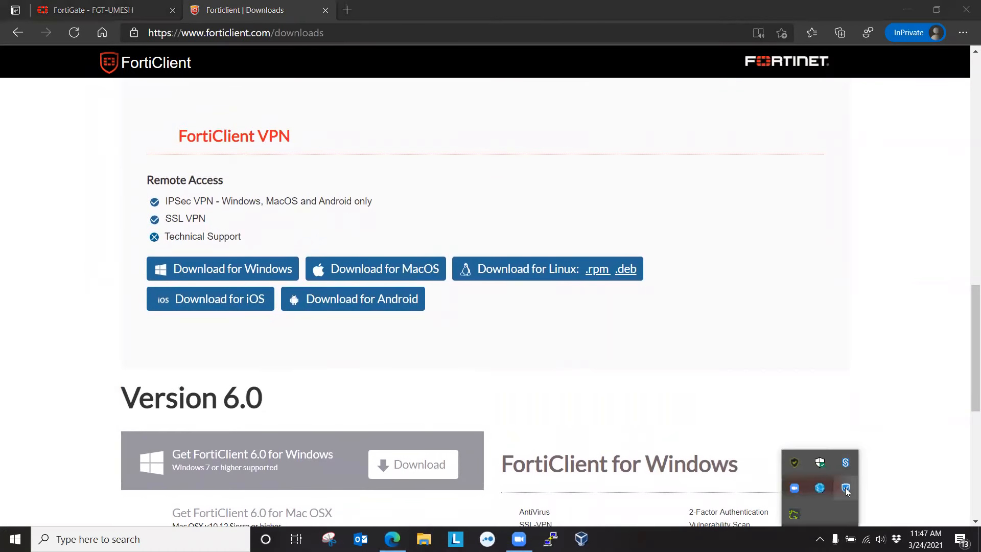
right_click(846, 487)
click(889, 452)
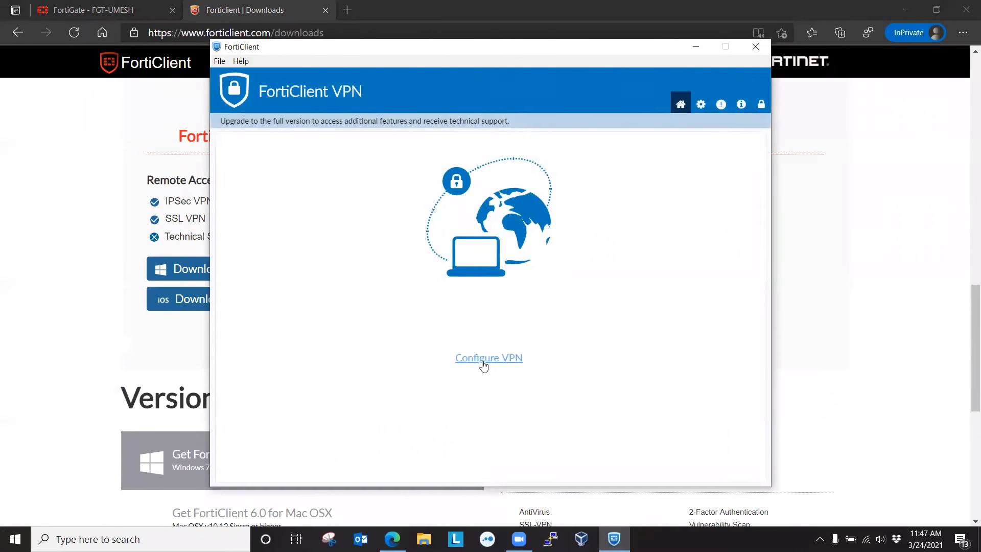
click(489, 361)
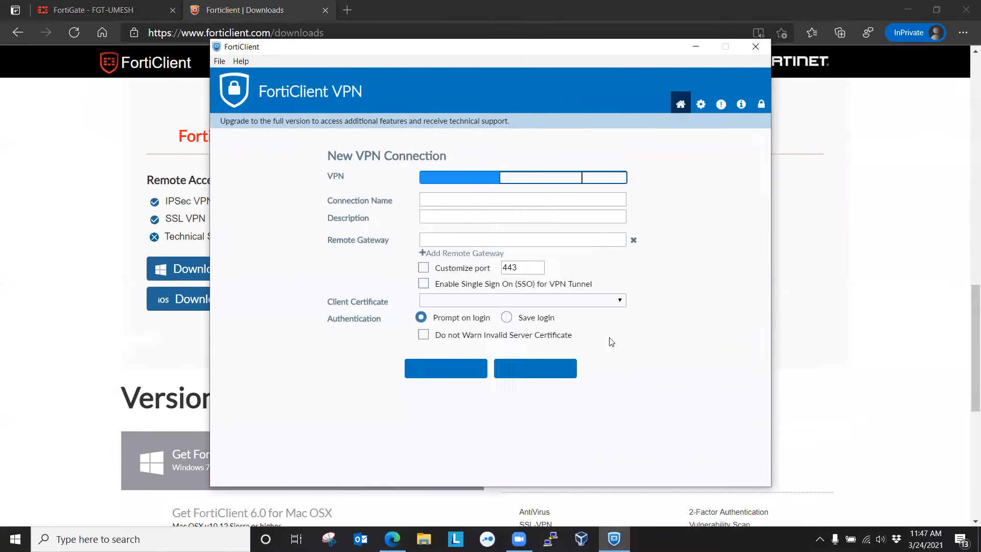
click(536, 179)
- Enter VPN_demo as both the connection name and the description of the new connection
click(449, 199)
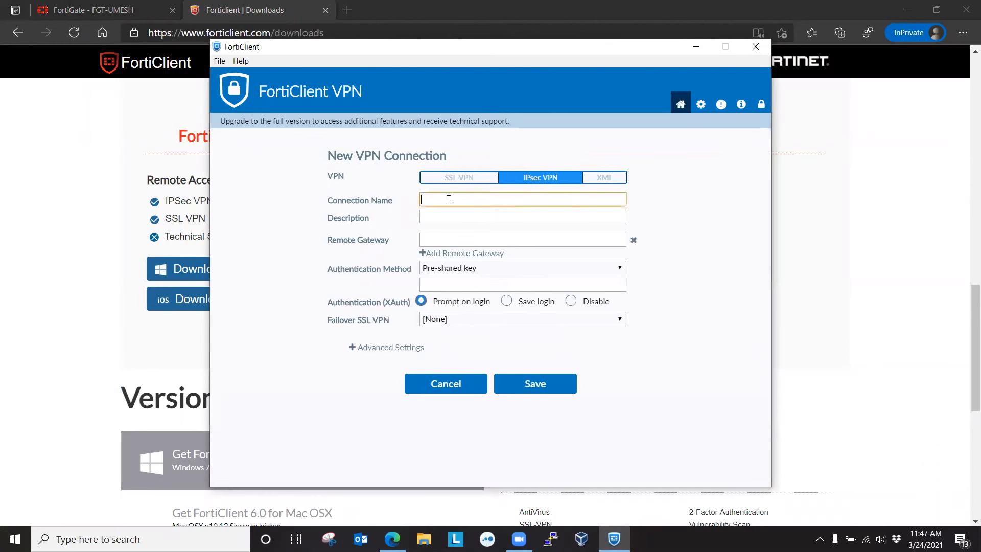
text(VPN_demo)
key(Tab)
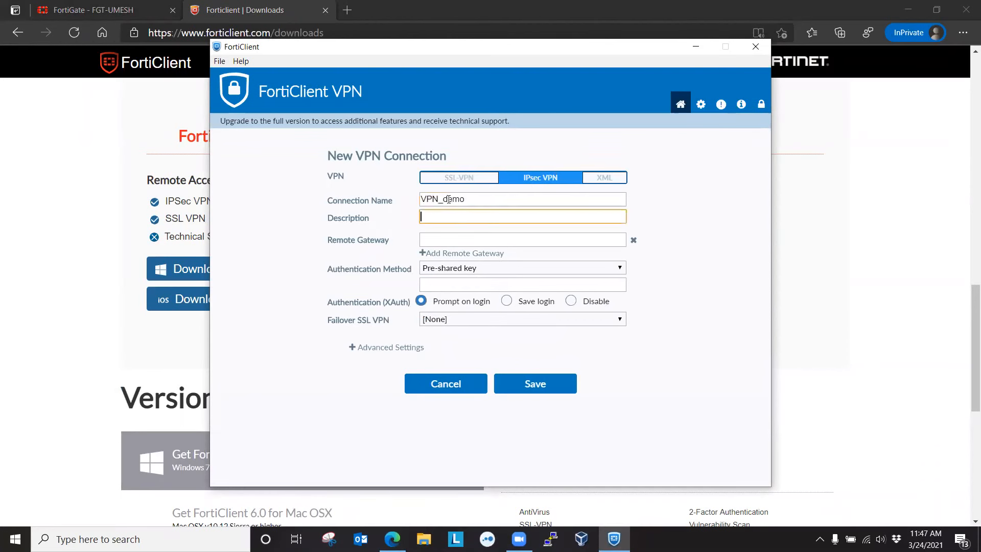
text(VPN_dmeo)
key(BackSpace)
key(BackSpace)
text(mo)
key(Tab)
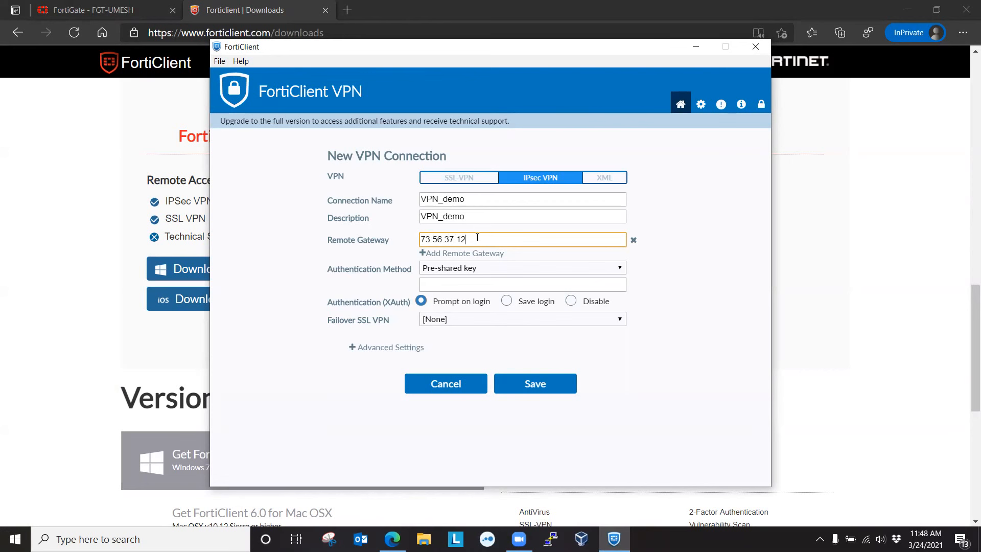
- Replace the connection's remote gateway with vpn.commandline.com
drag(476, 239, 404, 235)
text(d)
text(pn.commandline.c)
click(468, 285)
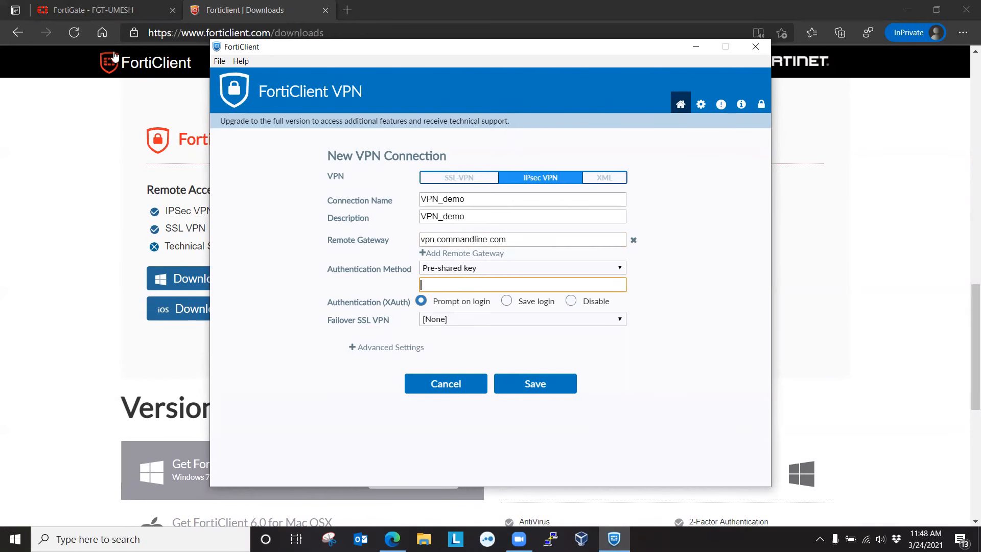
- Switch to the FortiGate and open the VPN_Demo IPsec tunnel to examine its authentication settings
click(110, 10)
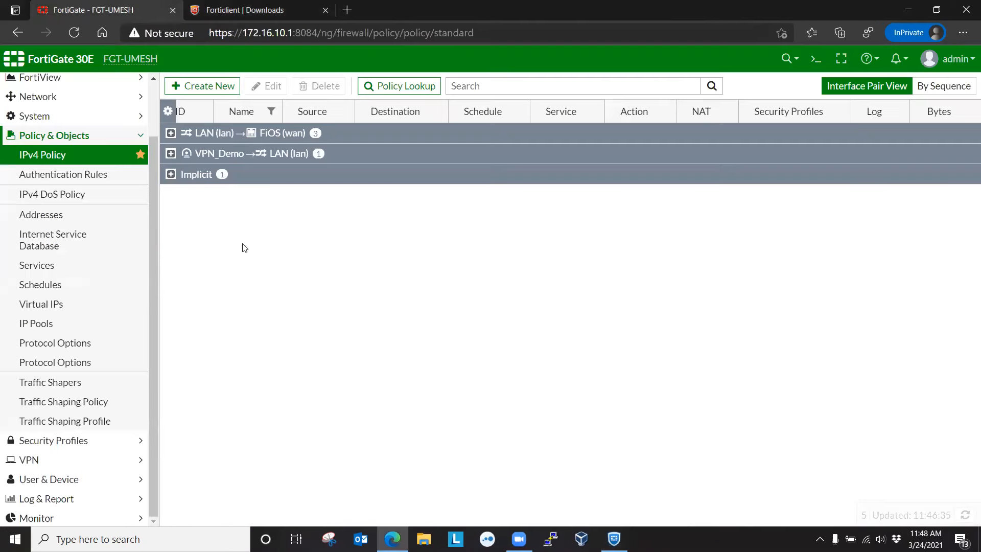
click(71, 462)
click(149, 277)
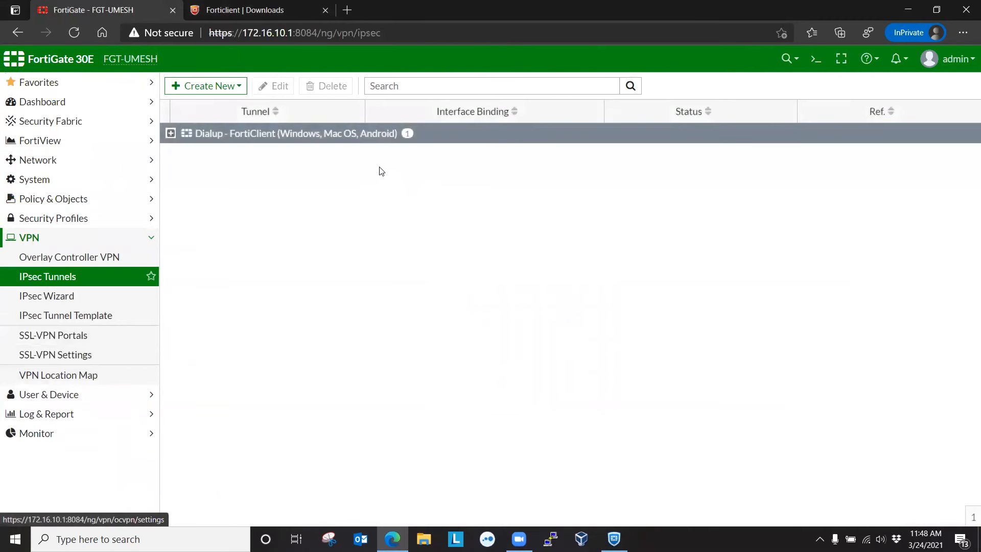
click(193, 134)
click(309, 163)
double_click(309, 162)
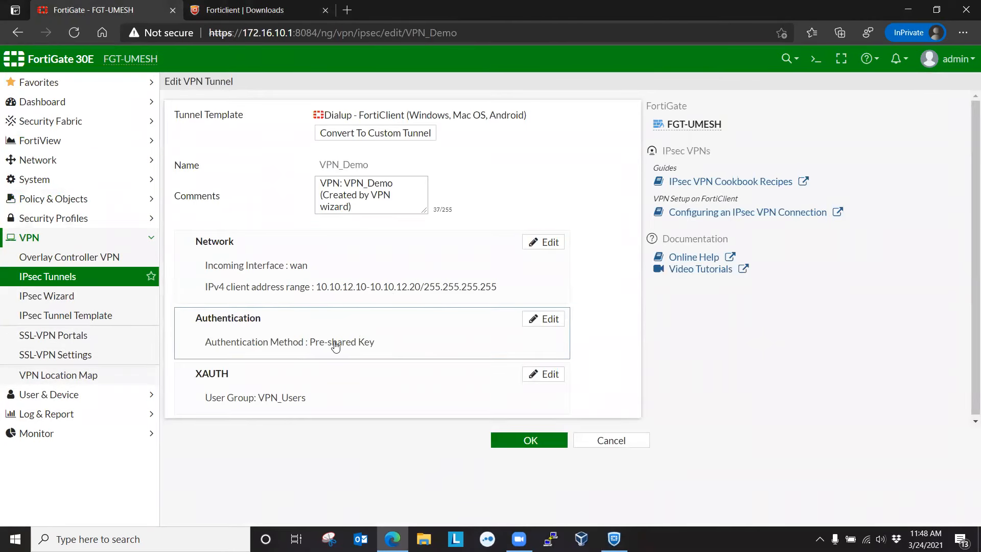
- Return to FortiClient, enter the pre-shared key, and set XAuth authentication to Save login with username demo
click(614, 539)
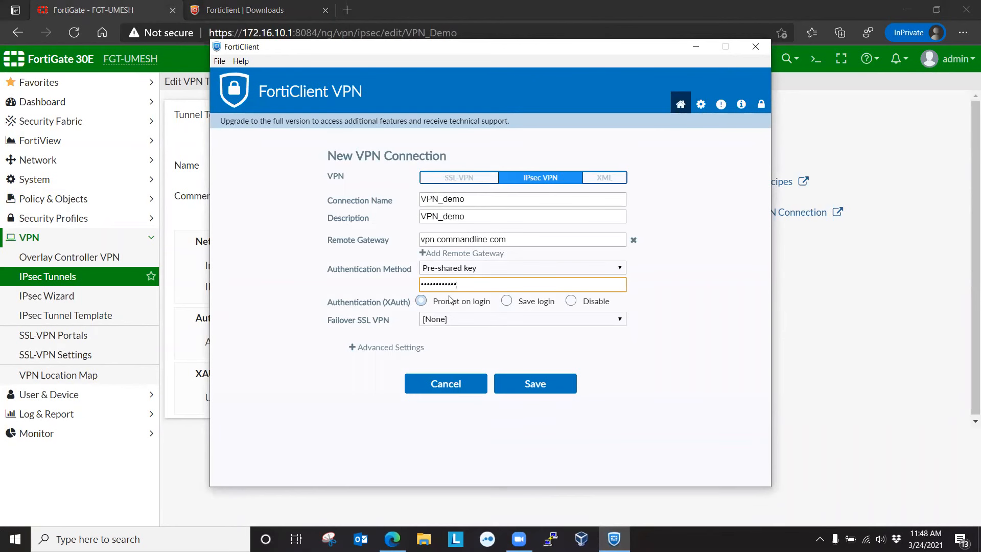
click(422, 302)
click(507, 301)
click(452, 339)
text(demo)
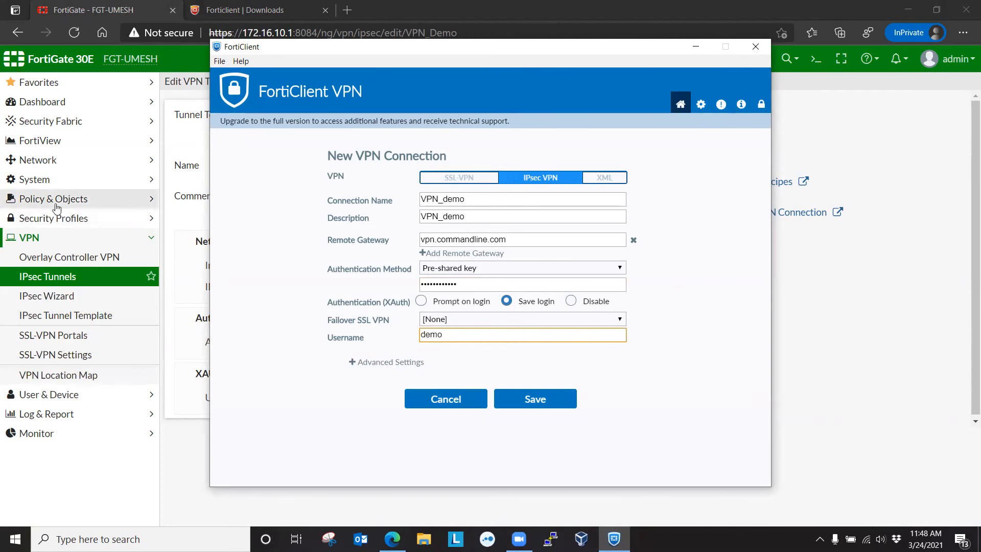
- Look up the VPN account in the FortiGate user definitions, and complete the FortiClient connection's username as demovpn
click(49, 394)
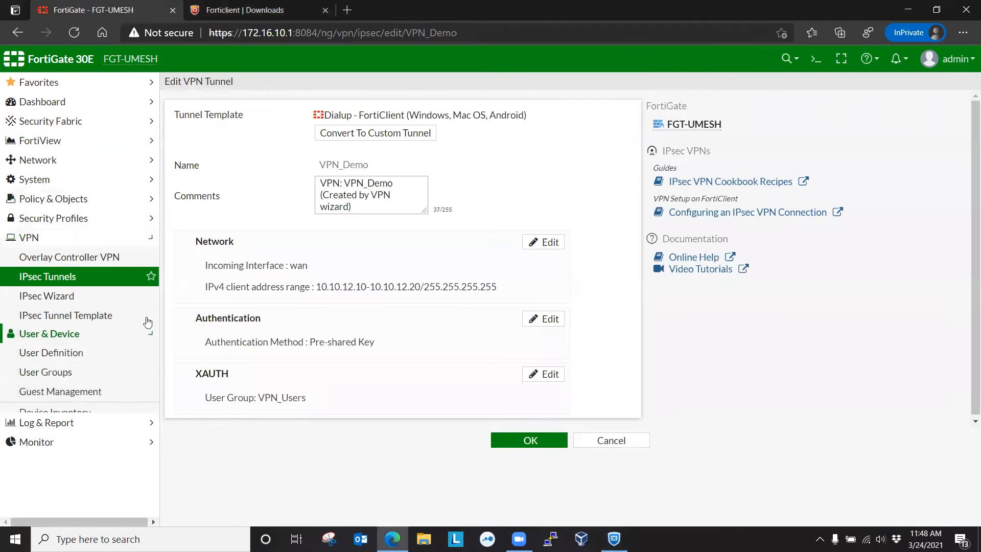
click(56, 276)
click(553, 113)
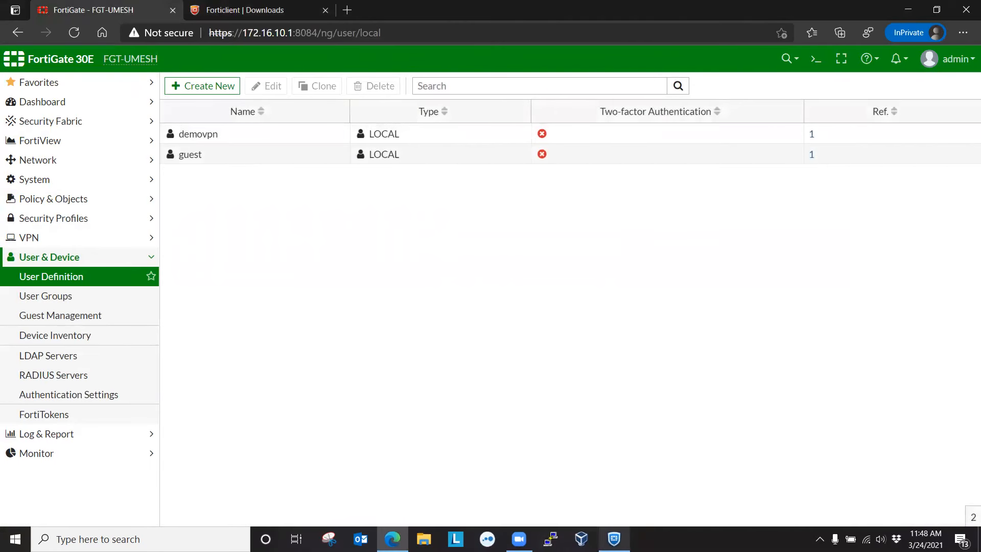
click(614, 539)
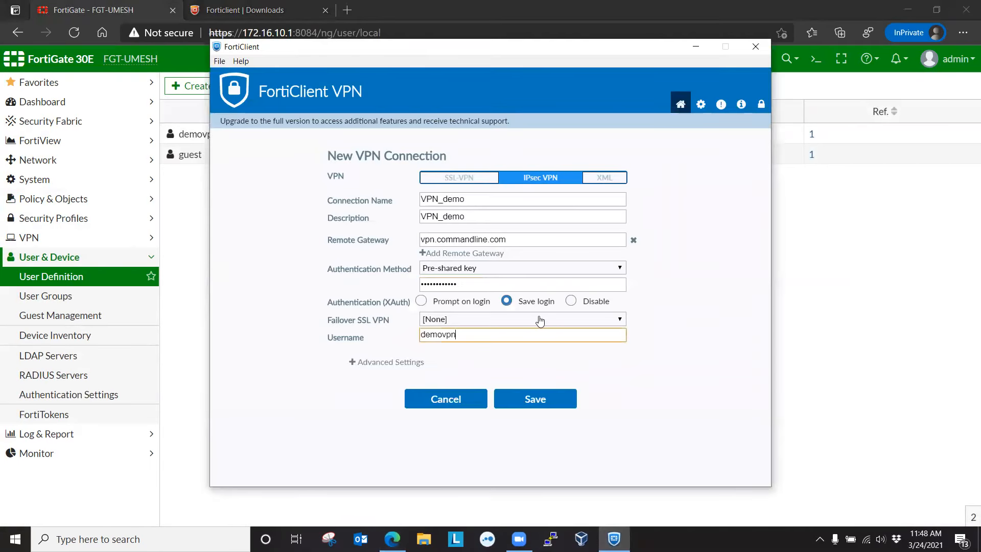
- Save the VPN_demo connection in FortiClient and return to the FortiGate user definitions
click(534, 399)
click(511, 335)
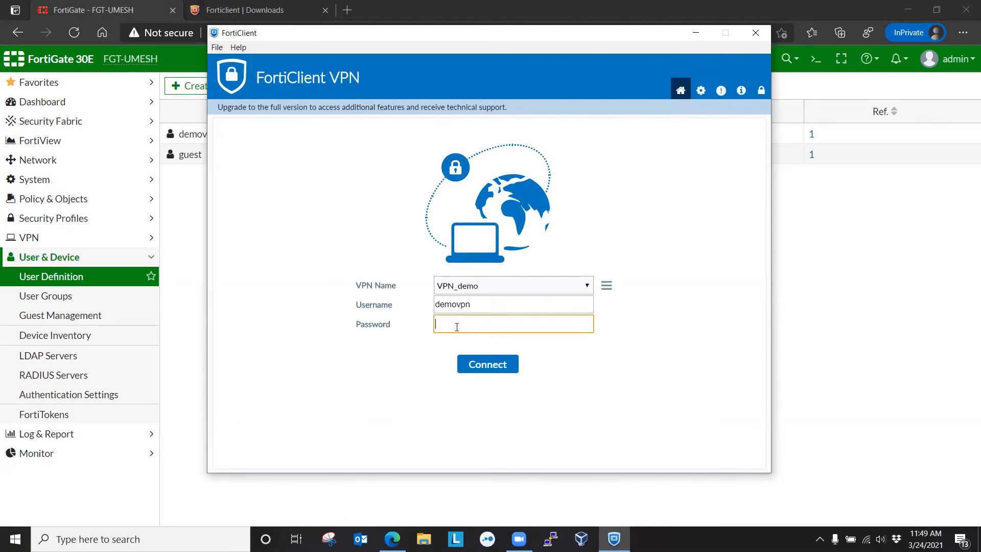
click(185, 298)
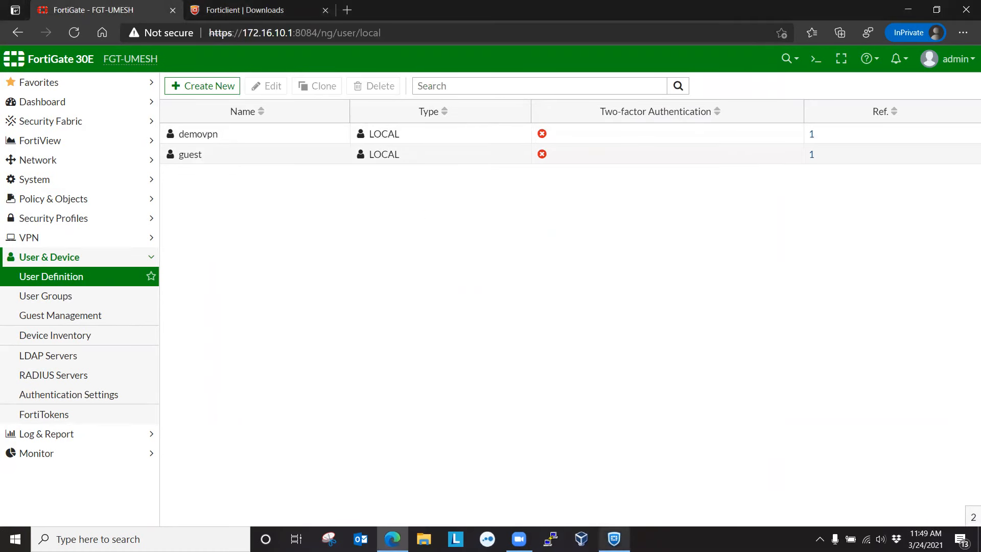
click(614, 539)
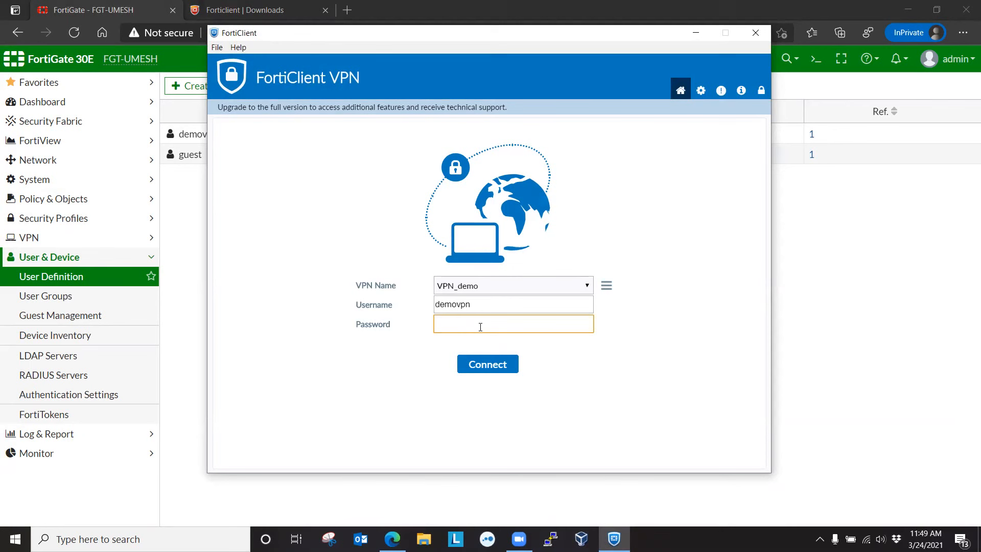
click(189, 215)
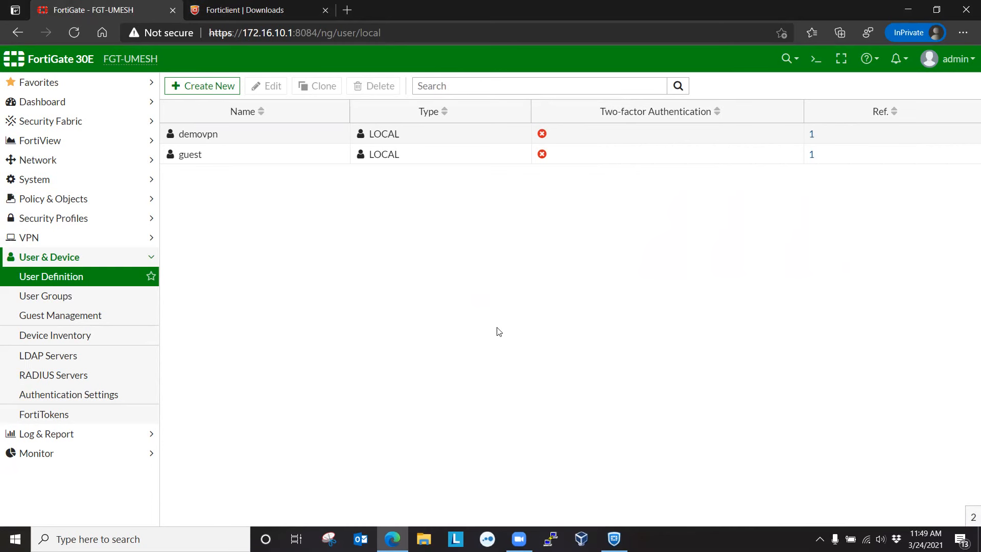
- Open the FortiGate CLI console, enter config user local, and show the local users to examine the demovpn entry
click(560, 535)
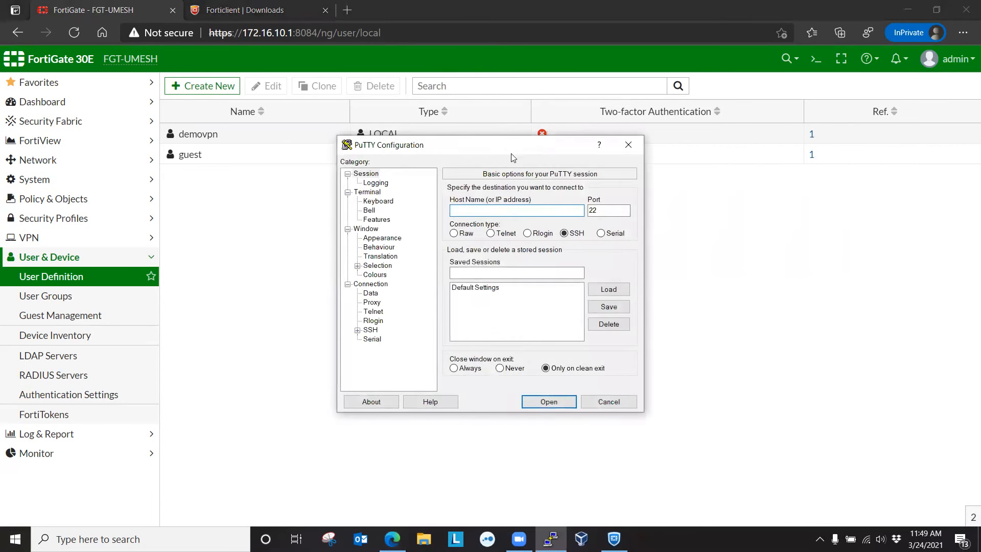
click(633, 145)
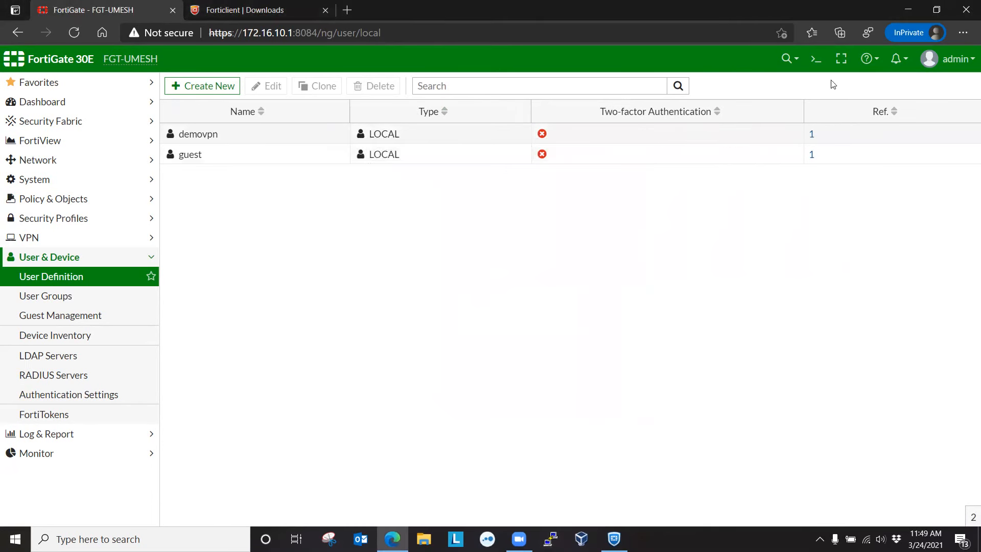
click(816, 58)
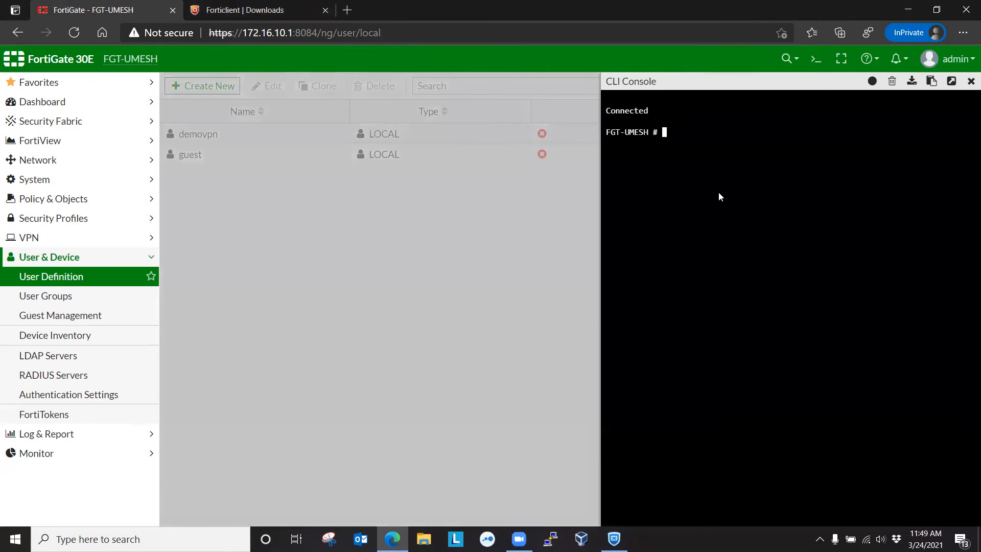
text(config user local)
key(Return)
text(show)
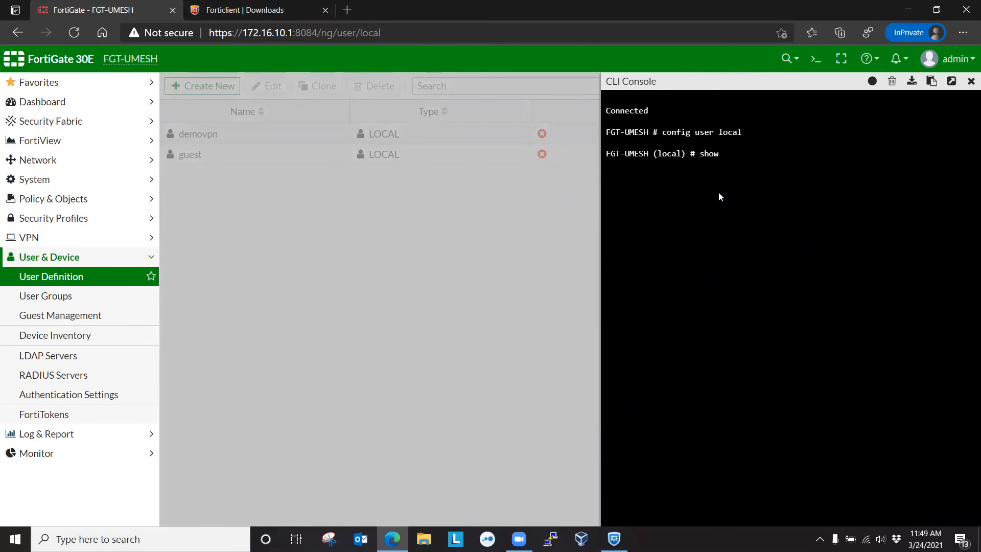
key(Return)
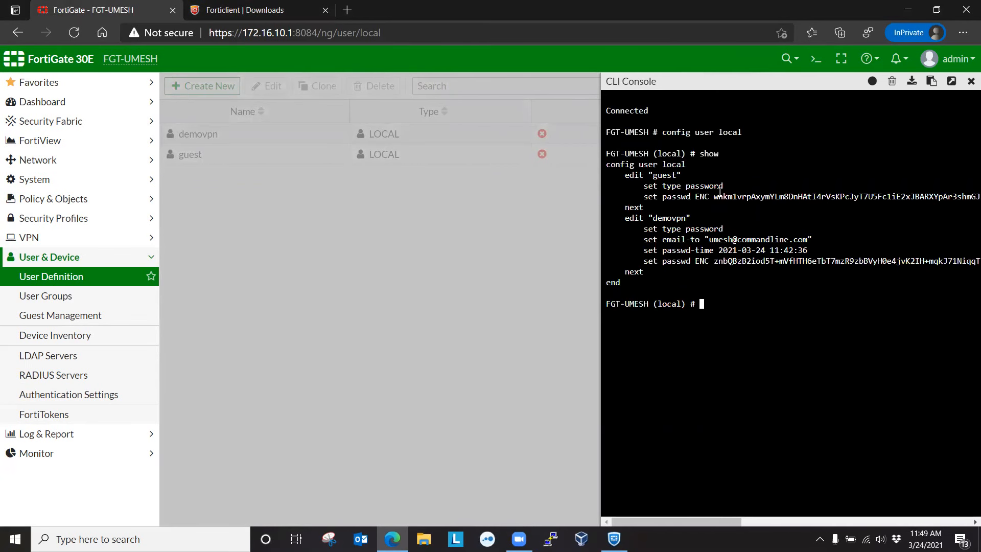
double_click(630, 218)
drag(662, 225, 695, 240)
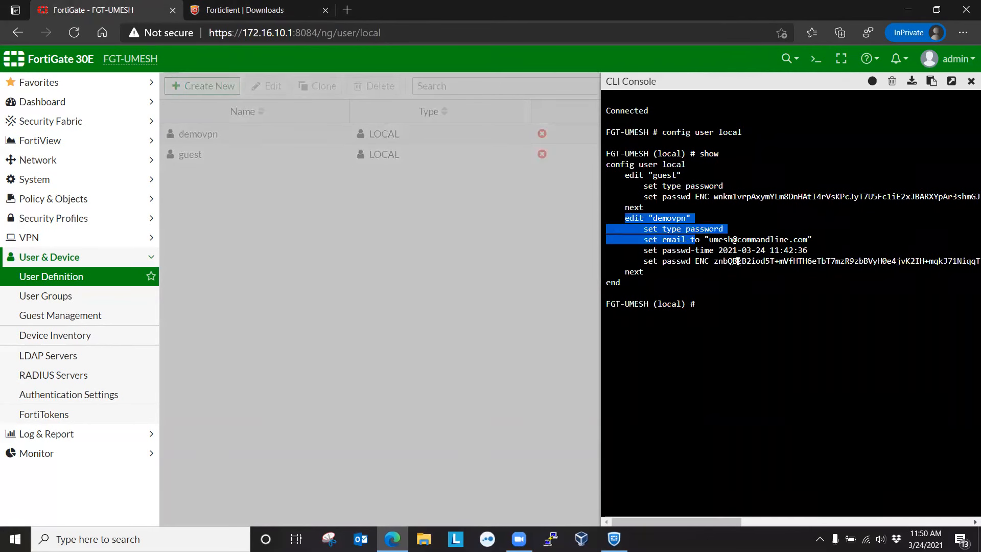
click(698, 270)
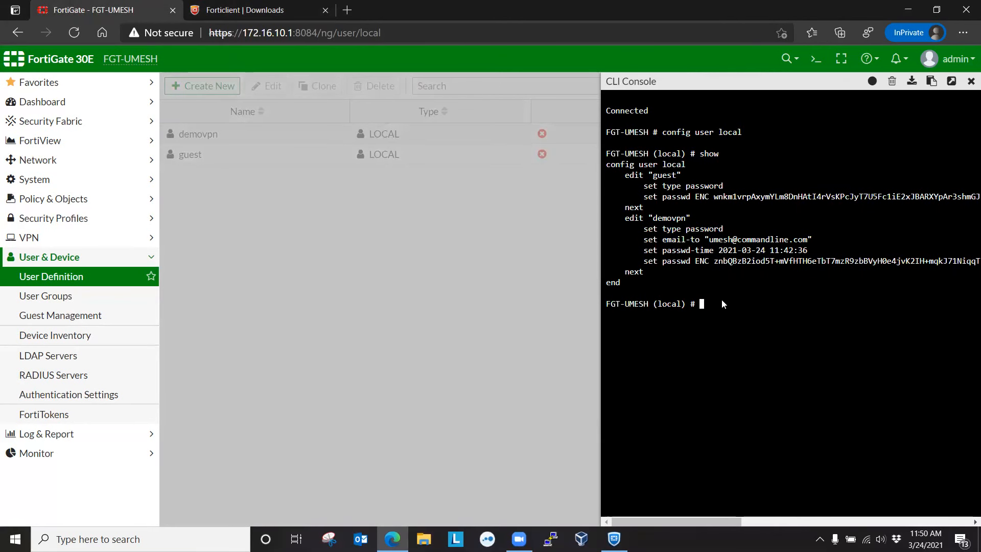
- Edit the demovpn user with set two-factor email, and show its configuration to check the entry
text(edit dmo)
key(BackSpace)
key(BackSpace)
text(emovpn)
key(Return)
text(set two-factor )
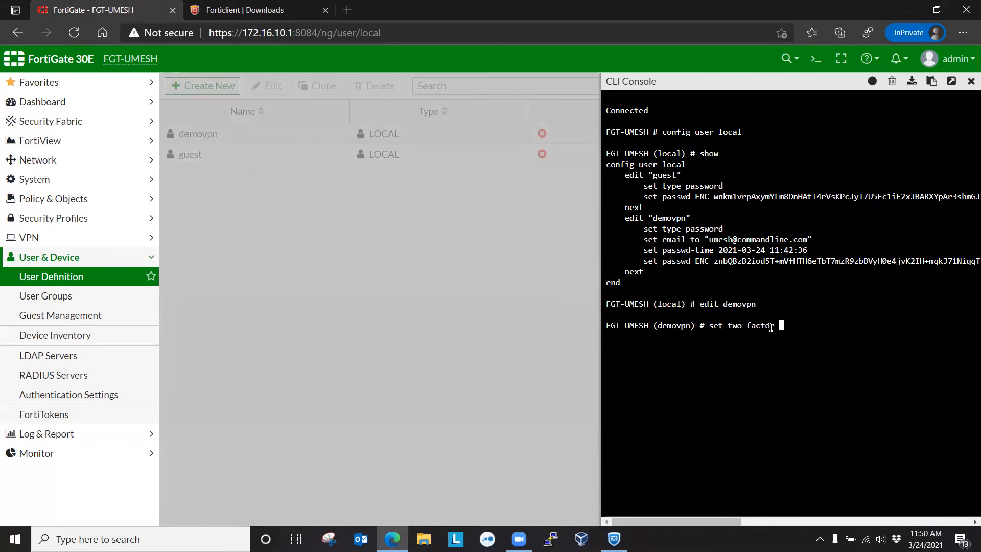
text(email)
key(Return)
text(show)
key(Return)
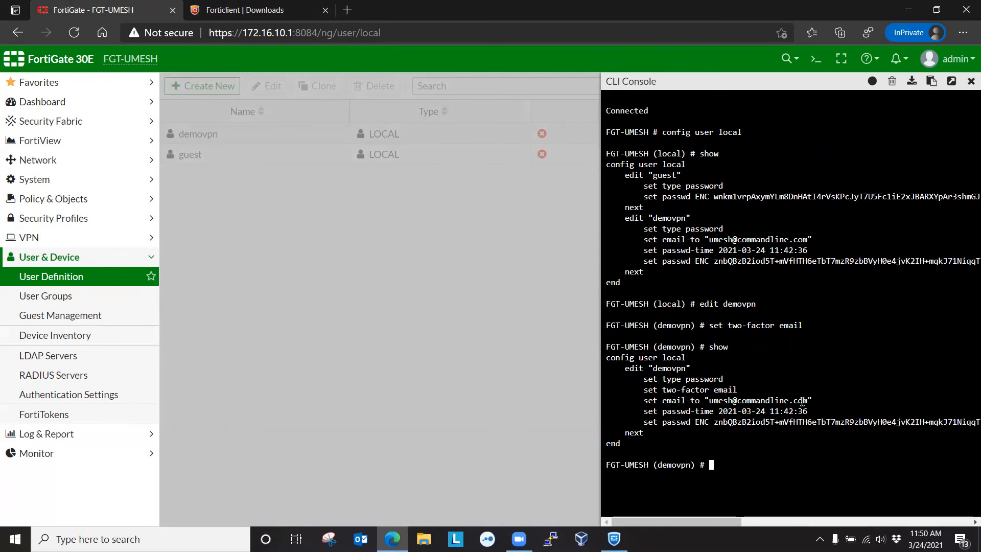
- End the local user configuration to save it, and exit the CLI console
text(end)
key(Return)
text(exit)
click(971, 82)
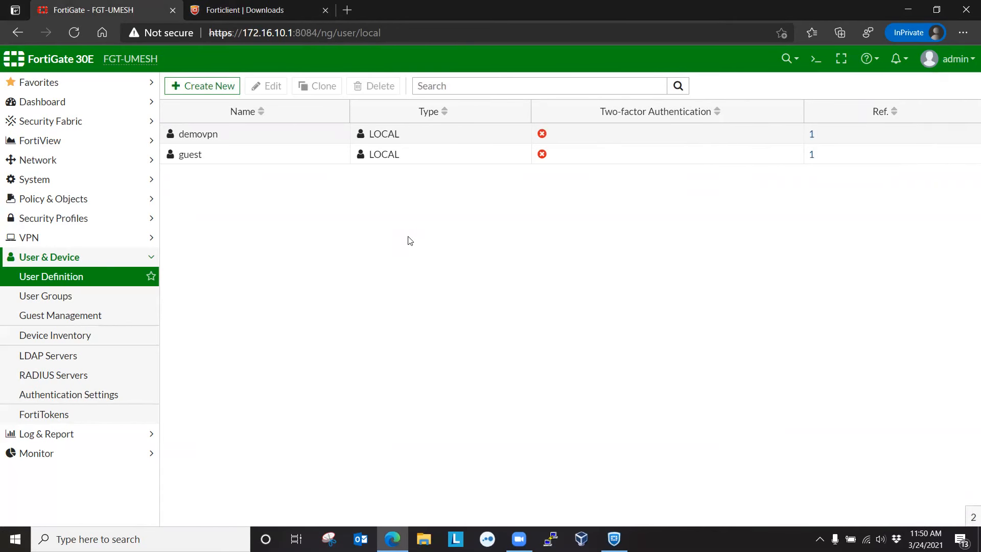
- Leave FortiClient for the FortiGate system settings, and enable custom settings for the email service with its SMTP server selected for editing
click(614, 539)
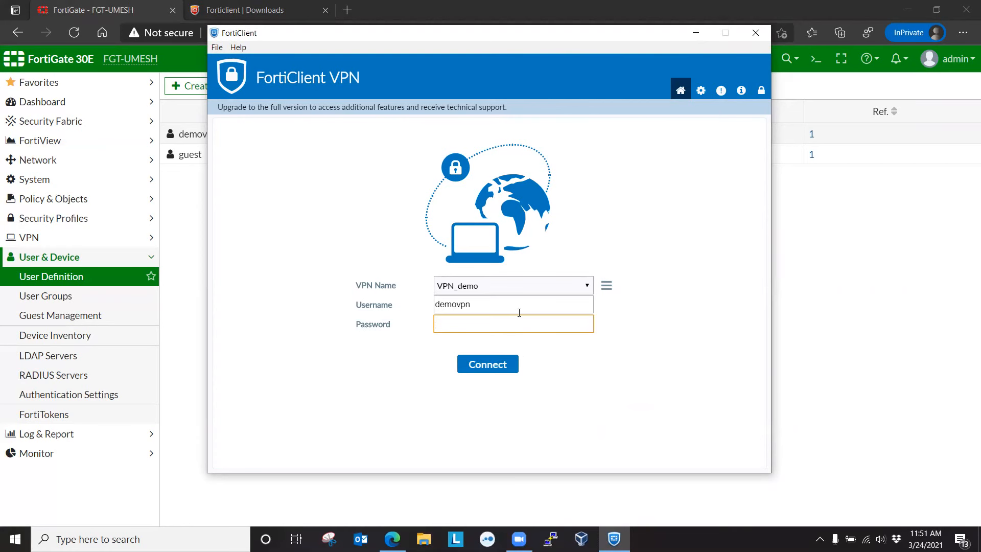
click(697, 33)
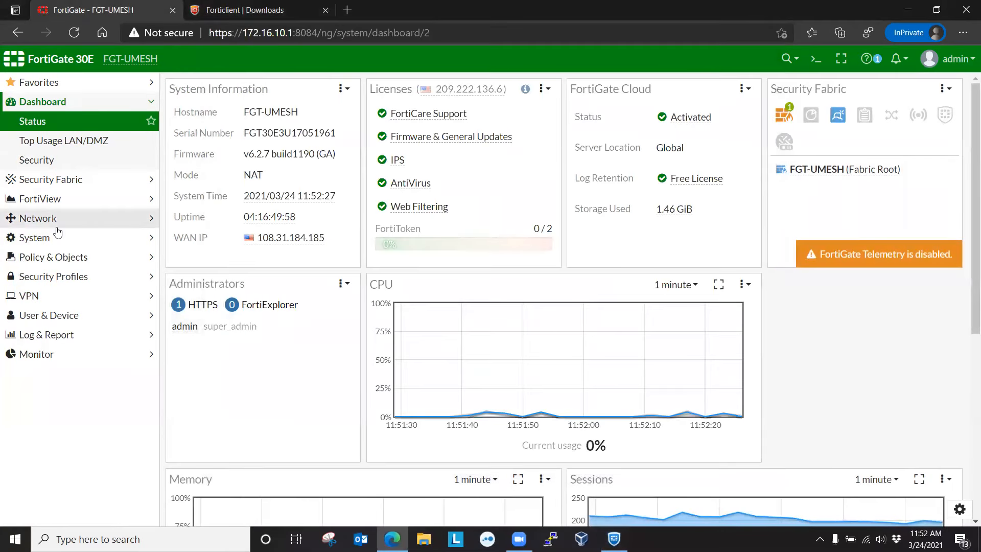
click(57, 235)
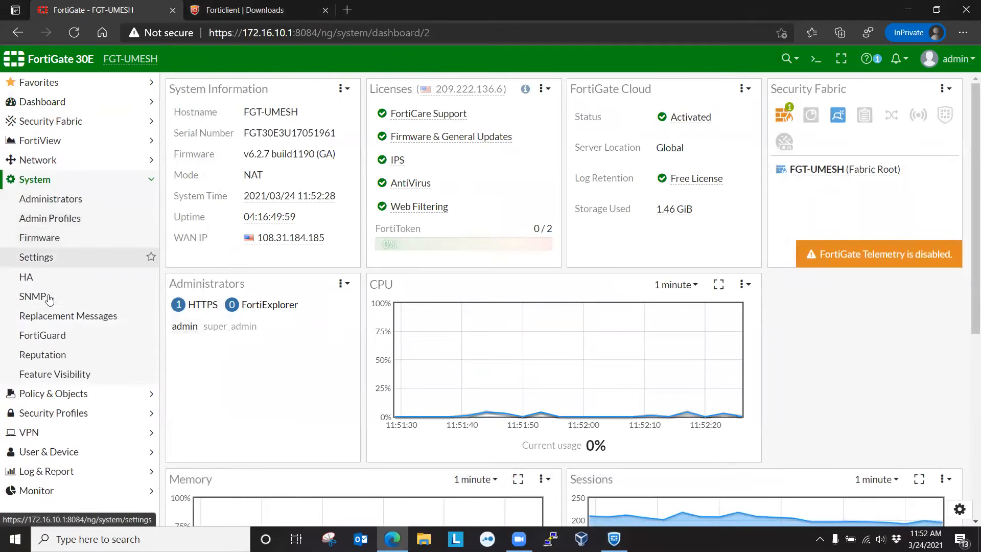
click(55, 261)
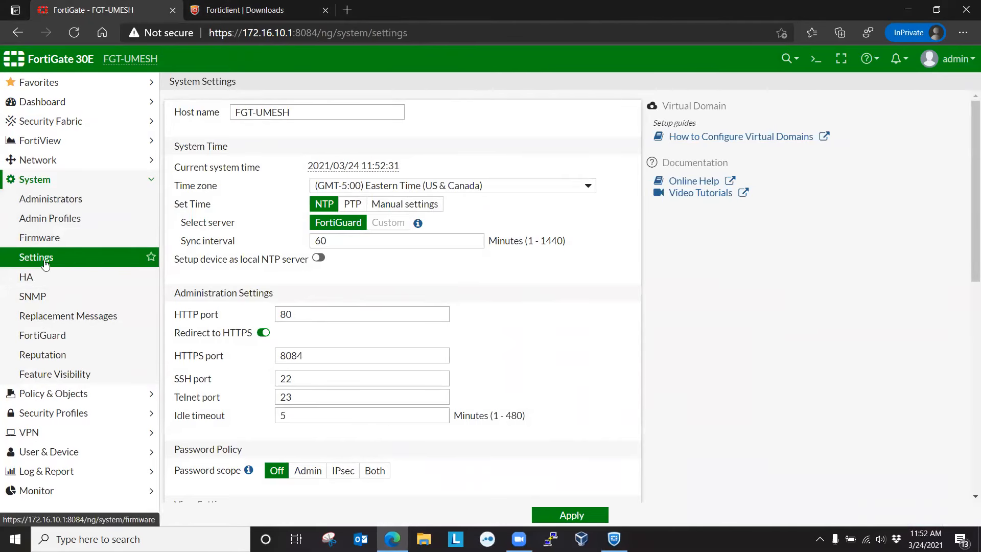
scroll(429, 308, down, 9)
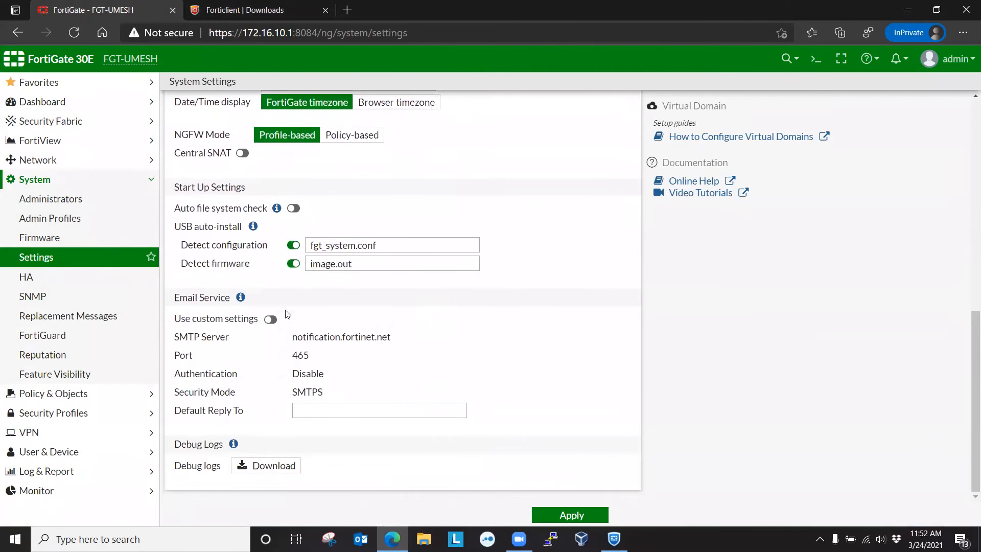
click(270, 320)
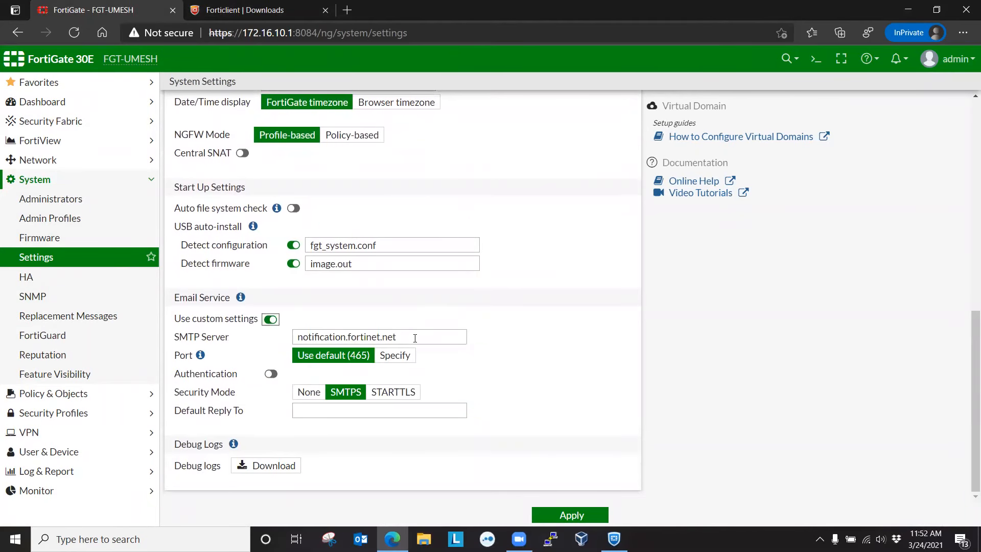
drag(415, 338, 269, 344)
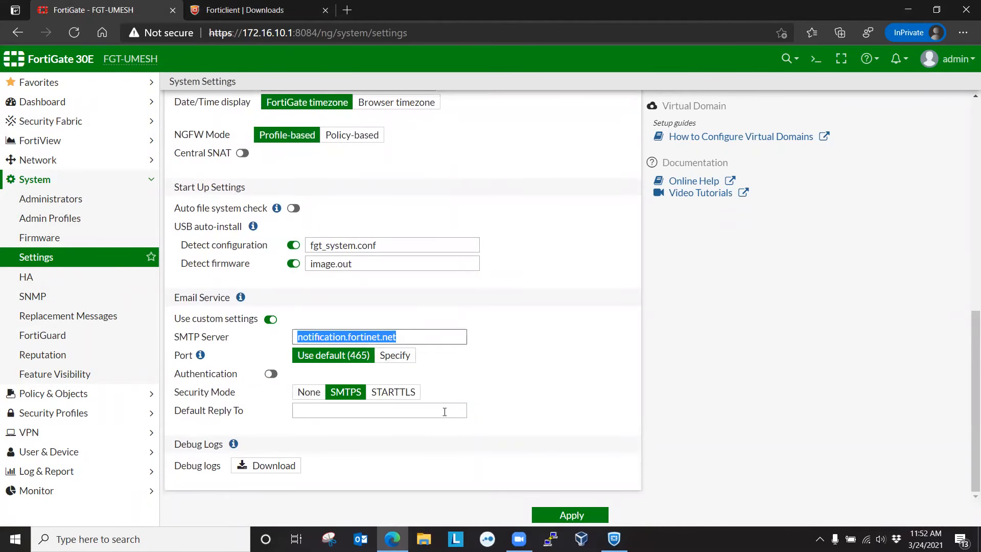